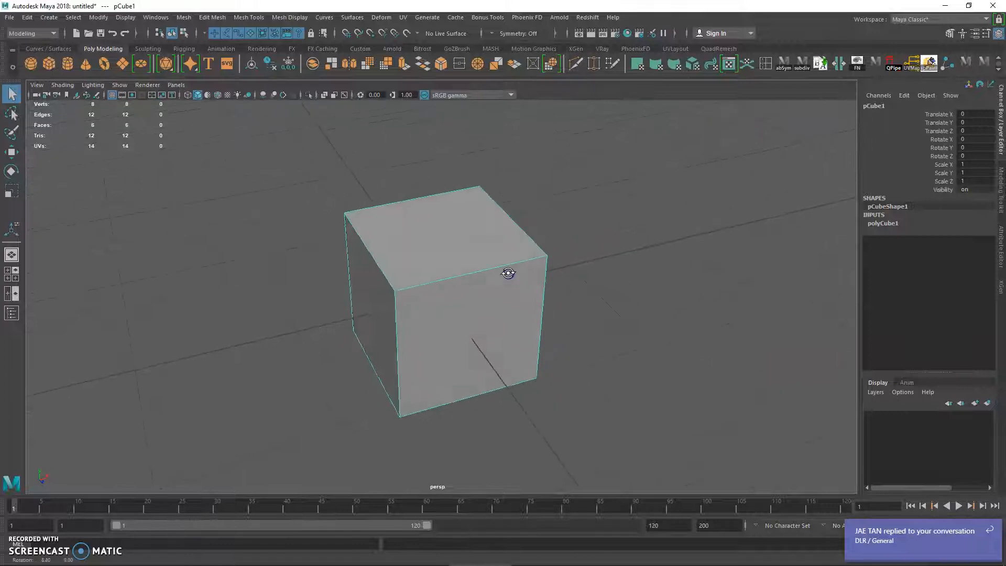
Set the cube's width, height and depth subdivisions to 2 and display it with the smooth mesh preview.
{"action": "left_click_drag", "start_coordinate": [962, 256], "coordinate": [968, 268]}
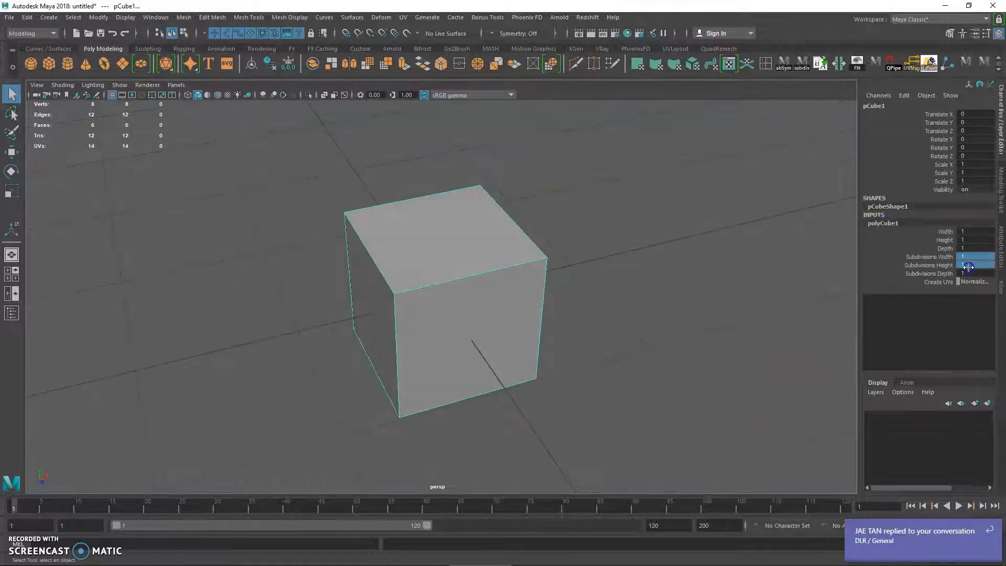
{"action": "type", "text": "2"}
{"action": "key", "text": "Return"}
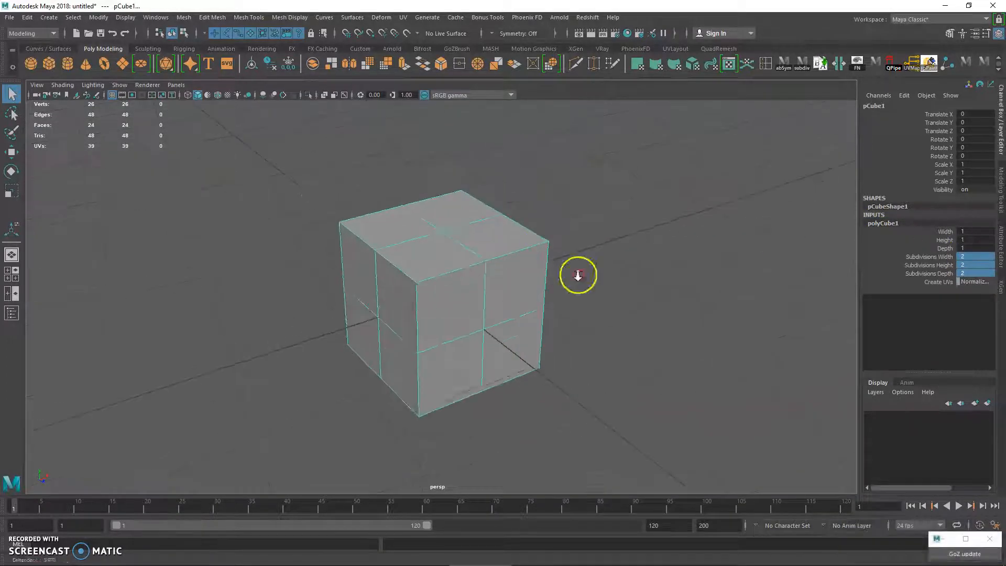
{"action": "key", "text": "3"}
{"action": "left_click_drag", "start_coordinate": [590, 287], "coordinate": [612, 282], "text": "alt"}
Examine the smooth-previewed cube's rounded shape and wireframe from several angles, keeping the cube selected.
{"action": "right_click_drag", "start_coordinate": [460, 217], "coordinate": [508, 203]}
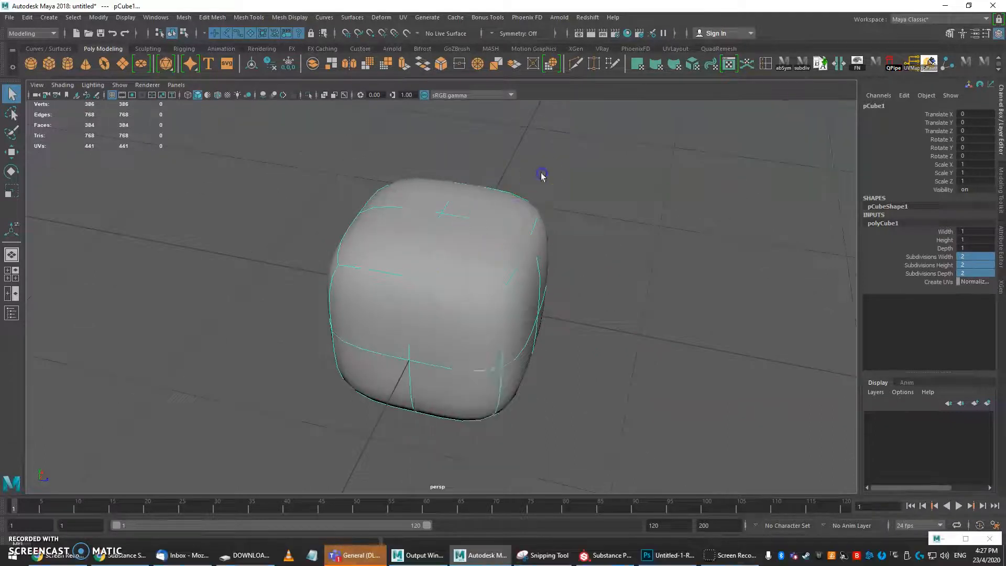
{"action": "left_click", "coordinate": [541, 174]}
{"action": "left_click_drag", "start_coordinate": [545, 181], "coordinate": [576, 194], "text": "alt"}
{"action": "right_click_drag", "start_coordinate": [474, 254], "coordinate": [462, 256]}
{"action": "left_click", "coordinate": [461, 258]}
{"action": "left_click_drag", "start_coordinate": [438, 262], "coordinate": [512, 276], "text": "alt"}
{"action": "right_click_drag", "start_coordinate": [507, 253], "coordinate": [534, 300], "text": "alt"}
{"action": "left_click_drag", "start_coordinate": [466, 307], "coordinate": [504, 308], "text": "alt"}
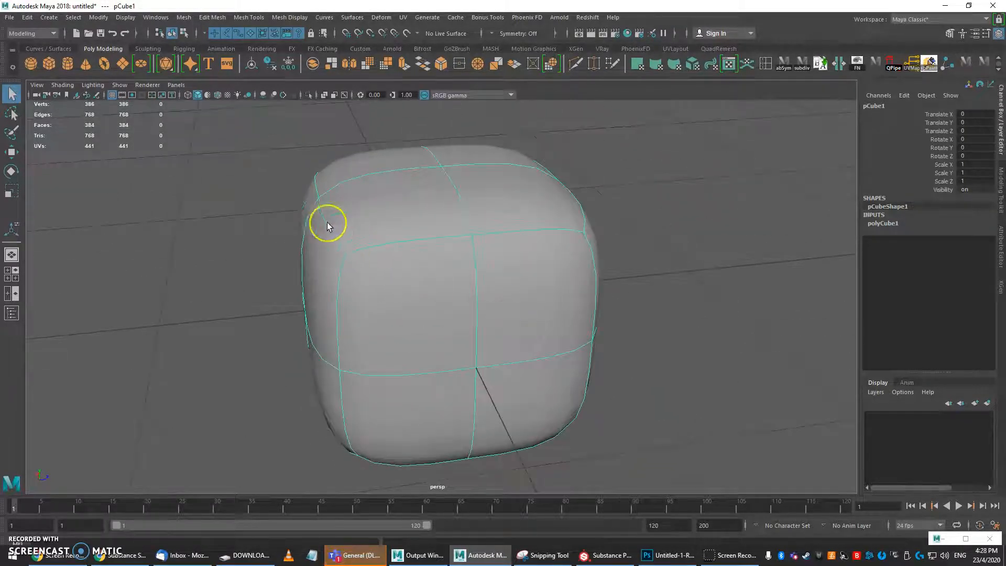
{"action": "right_click_drag", "start_coordinate": [444, 240], "coordinate": [297, 204], "text": "alt"}
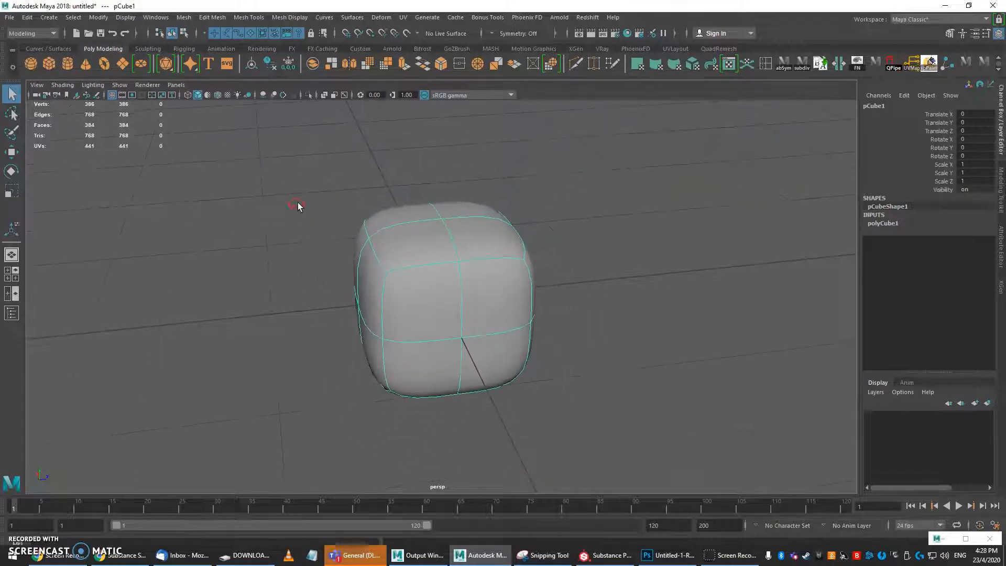
{"action": "left_click_drag", "start_coordinate": [287, 184], "coordinate": [645, 459]}
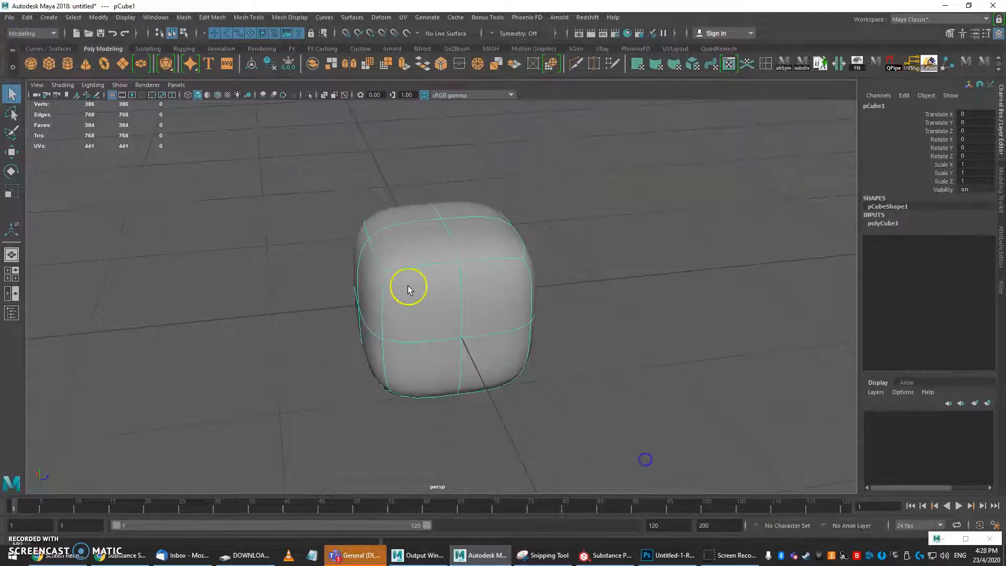
{"action": "right_click_drag", "start_coordinate": [253, 201], "coordinate": [339, 249], "text": "alt"}
{"action": "left_click_drag", "start_coordinate": [338, 249], "coordinate": [454, 212], "text": "alt"}
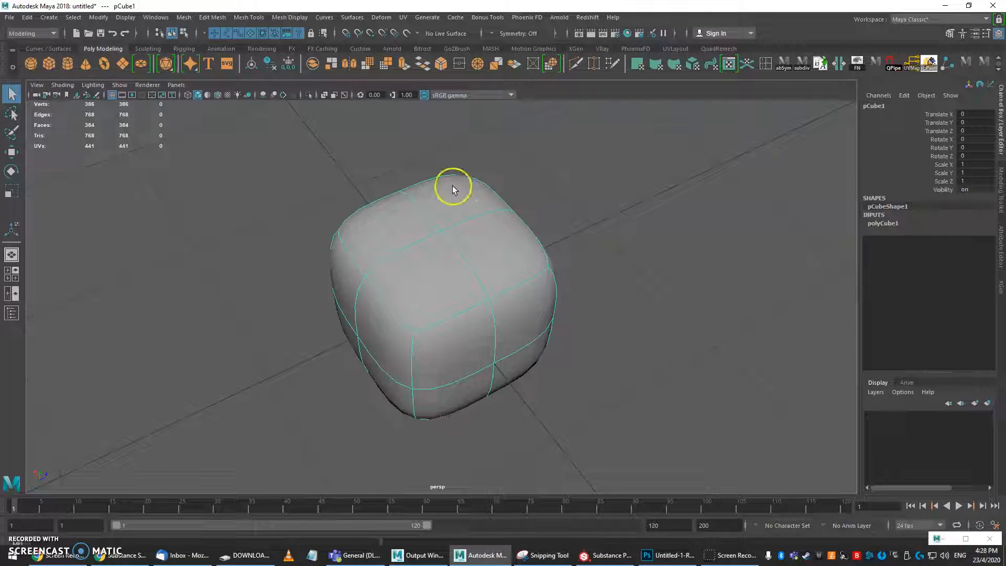
{"action": "middle_click_drag", "start_coordinate": [566, 183], "coordinate": [541, 226], "text": "alt"}
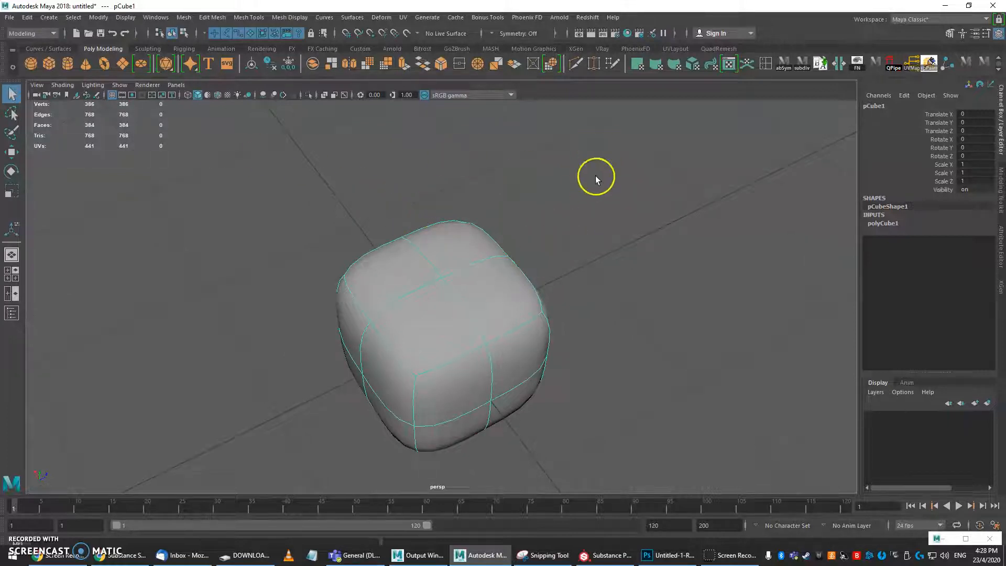
Export the selected cube as an FBX file named box in the demo project's scenes folder.
{"action": "left_click", "coordinate": [10, 18]}
{"action": "left_click", "coordinate": [10, 18]}
{"action": "left_click", "coordinate": [10, 18]}
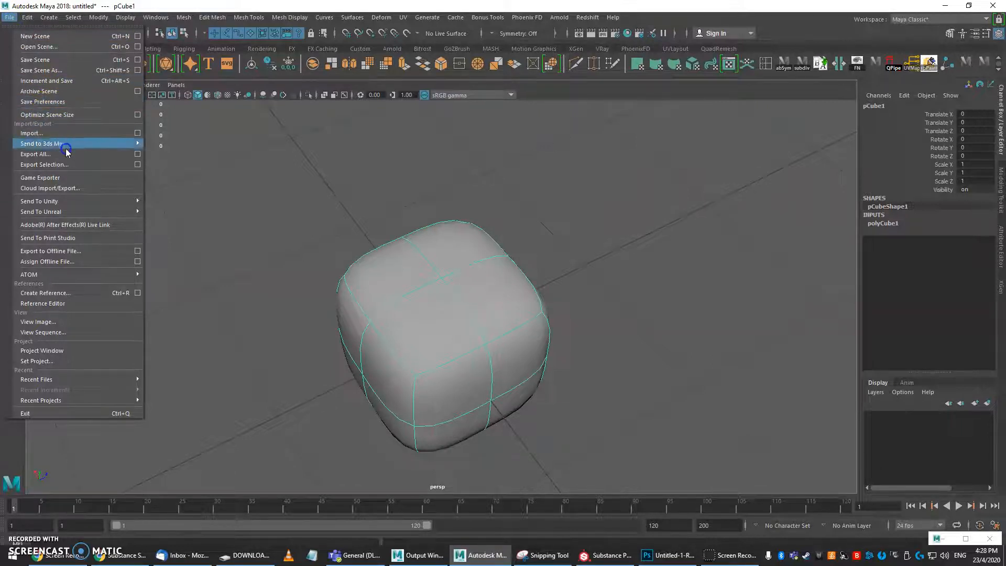
{"action": "left_click", "coordinate": [78, 164]}
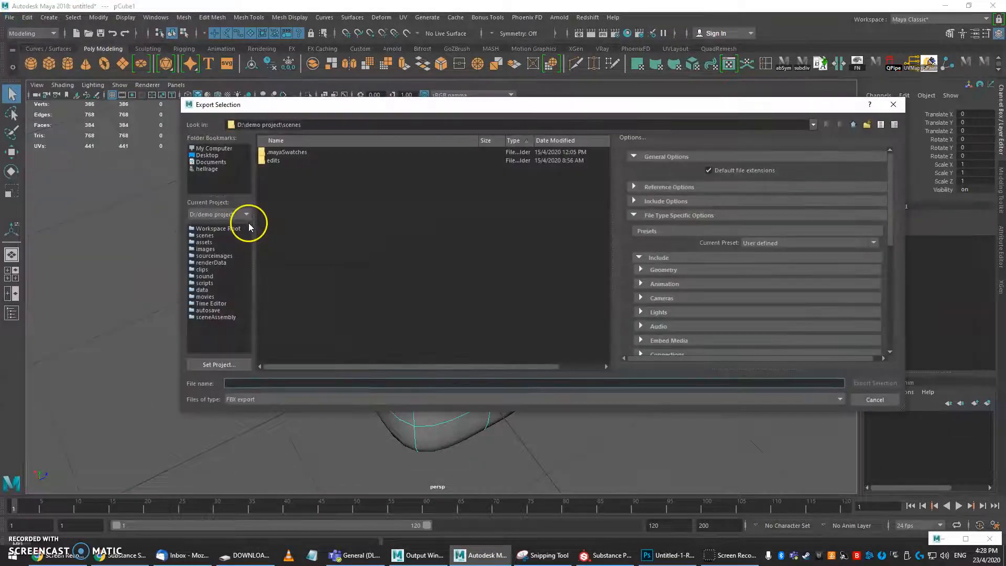
{"action": "left_click", "coordinate": [208, 236]}
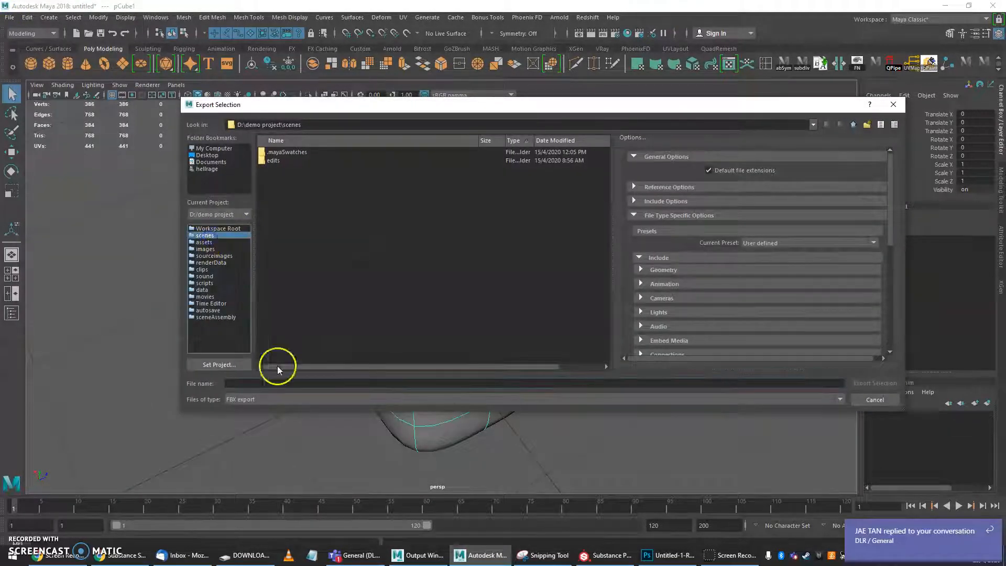
{"action": "left_click", "coordinate": [283, 383]}
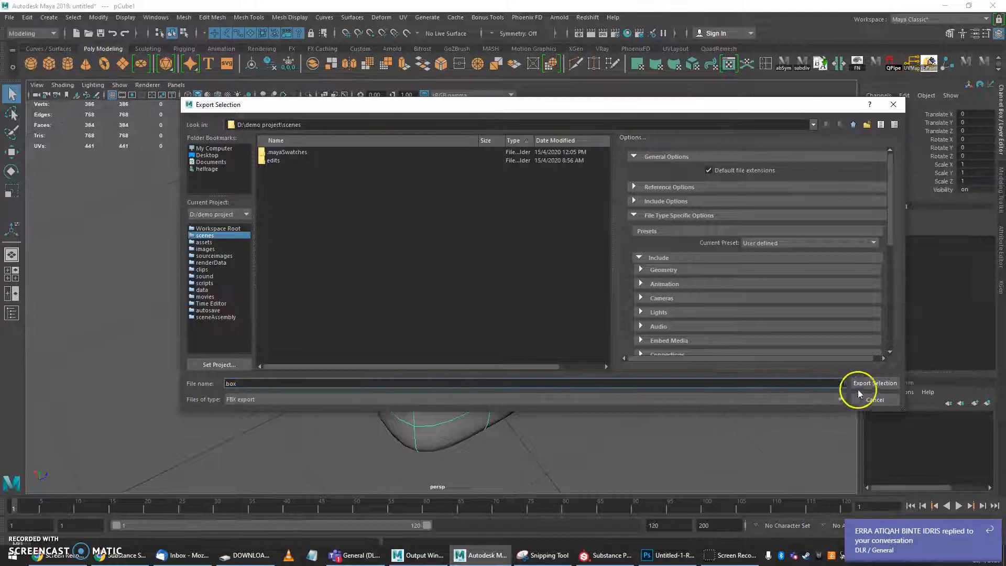
{"action": "left_click", "coordinate": [872, 383]}
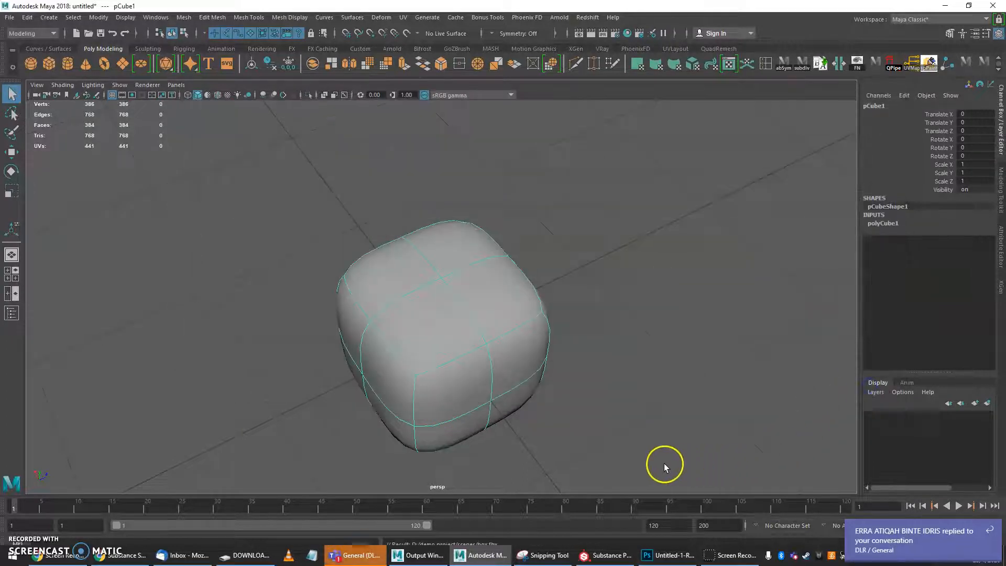
Switch to Substance Painter, start a new project and open the mesh file selection.
{"action": "mouse_move", "coordinate": [607, 555]}
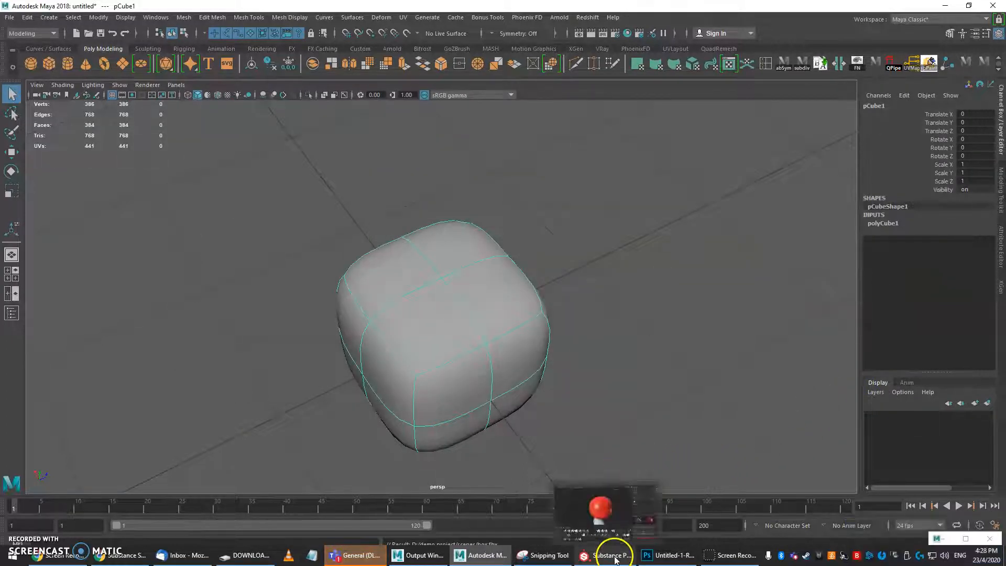
{"action": "left_click", "coordinate": [612, 522]}
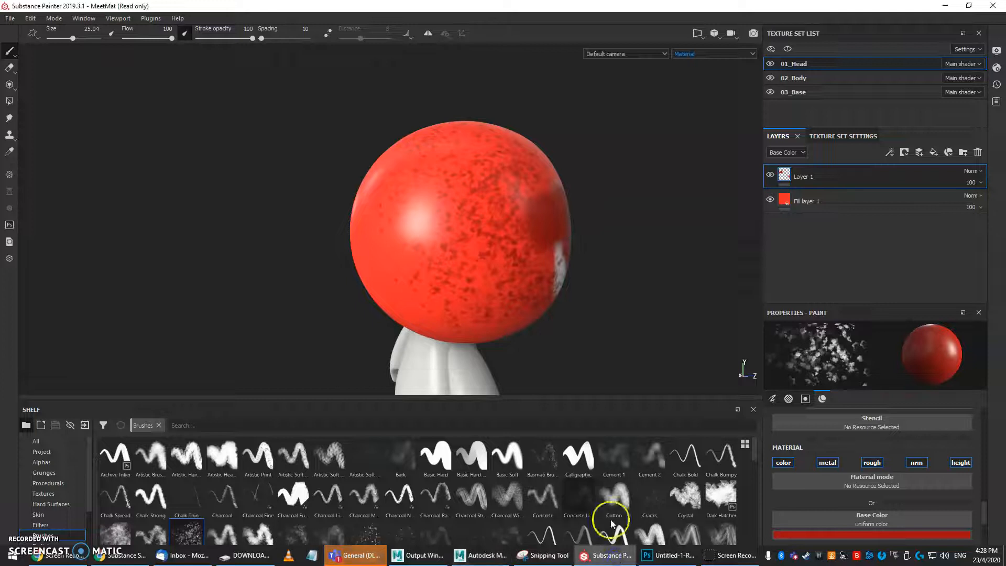
{"action": "left_click", "coordinate": [10, 18]}
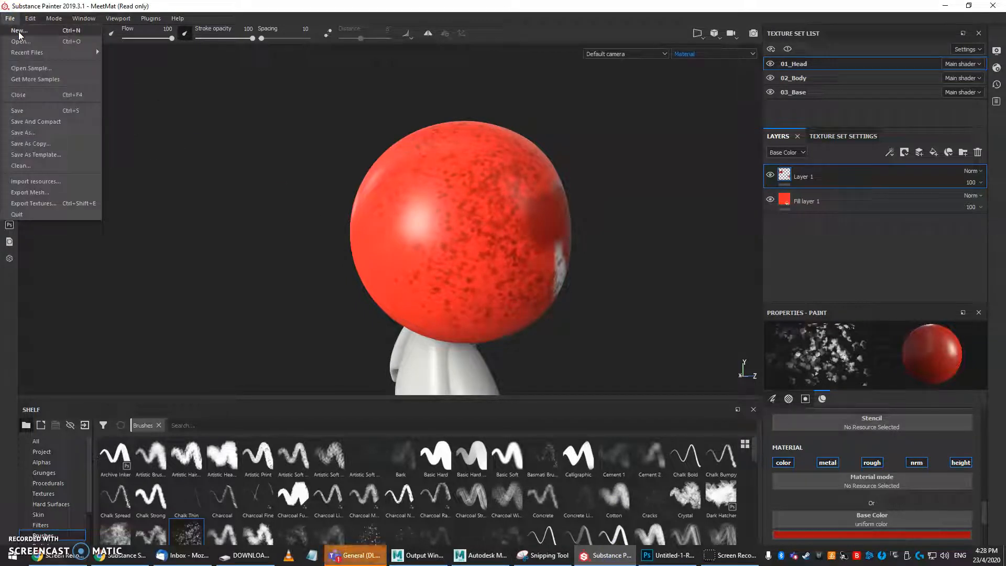
{"action": "left_click", "coordinate": [19, 32]}
{"action": "left_click", "coordinate": [608, 178]}
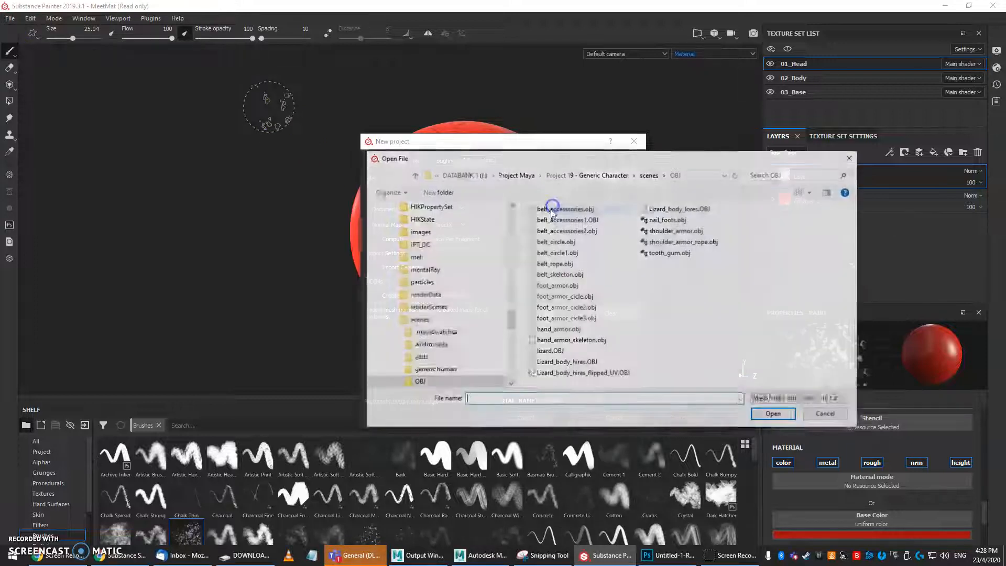
Choose box.fbx from the scenes folder of demo project on drive D: as the new project's mesh.
{"action": "left_click_drag", "start_coordinate": [507, 316], "coordinate": [506, 209]}
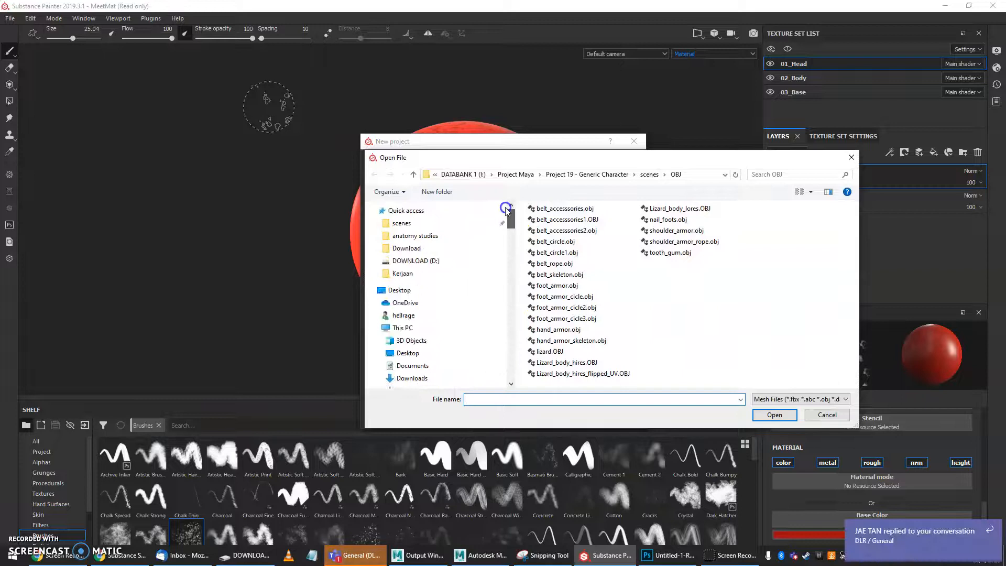
{"action": "left_click", "coordinate": [424, 262]}
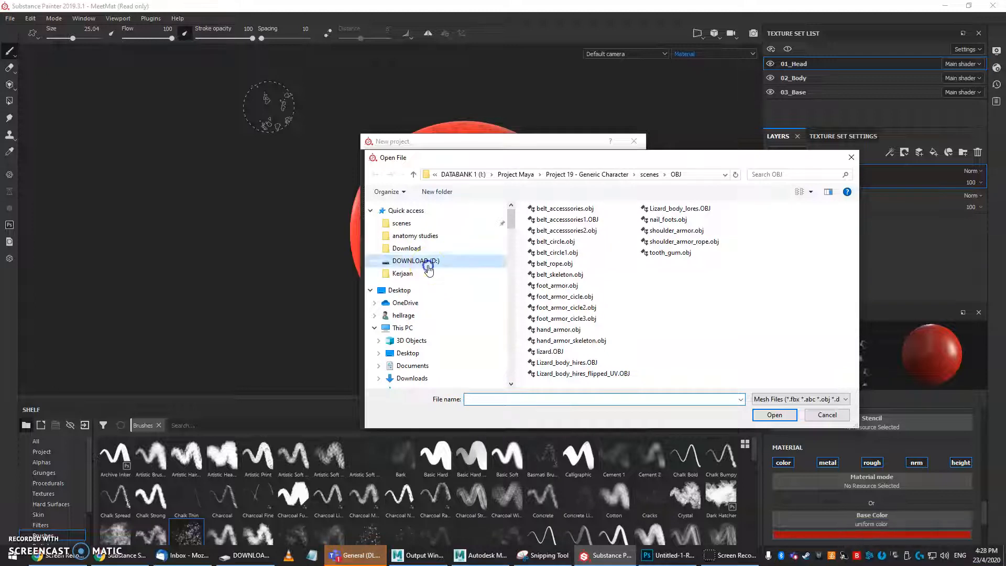
{"action": "left_click", "coordinate": [427, 262]}
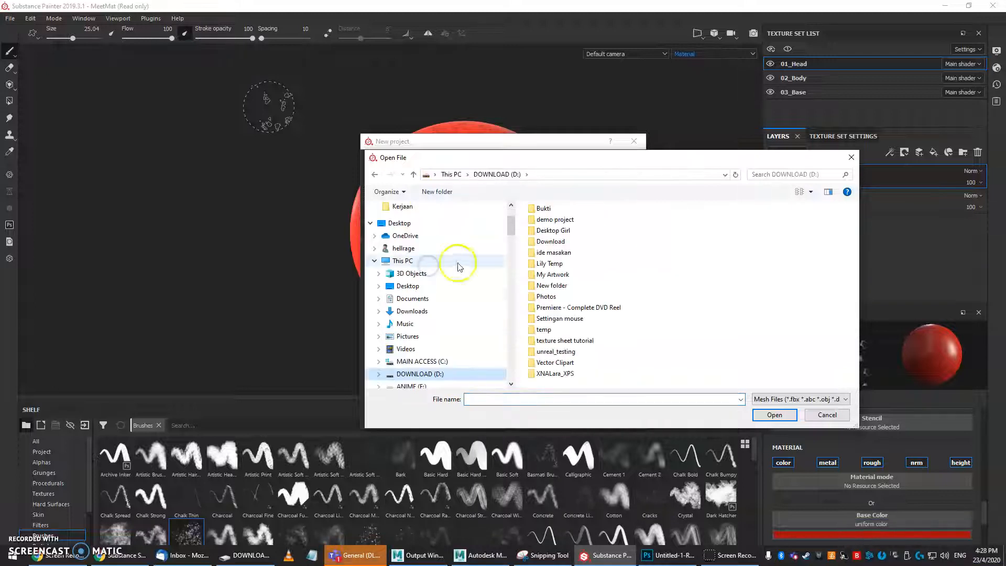
{"action": "double_click", "coordinate": [556, 219]}
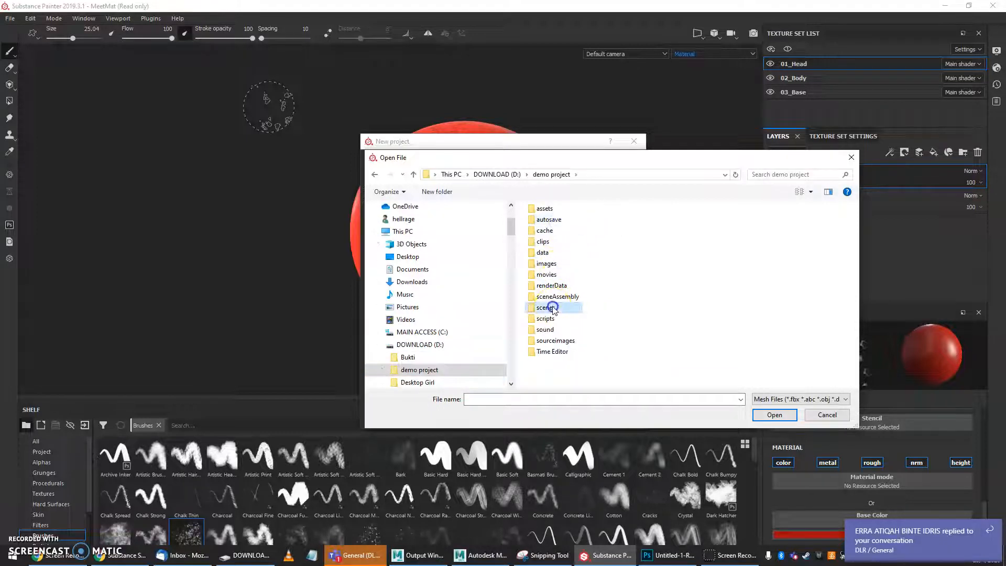
{"action": "double_click", "coordinate": [545, 307]}
{"action": "left_click", "coordinate": [547, 234]}
{"action": "left_click", "coordinate": [774, 415]}
Create the new project, discarding the changes to the MeetMat project, and view the imported cube from an angle.
{"action": "left_click", "coordinate": [546, 415]}
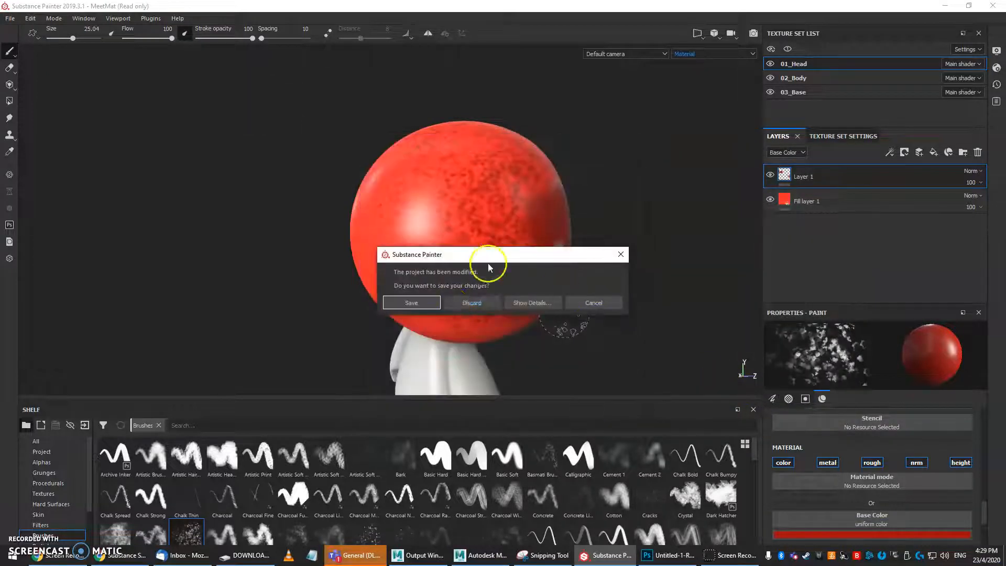
{"action": "left_click", "coordinate": [475, 303]}
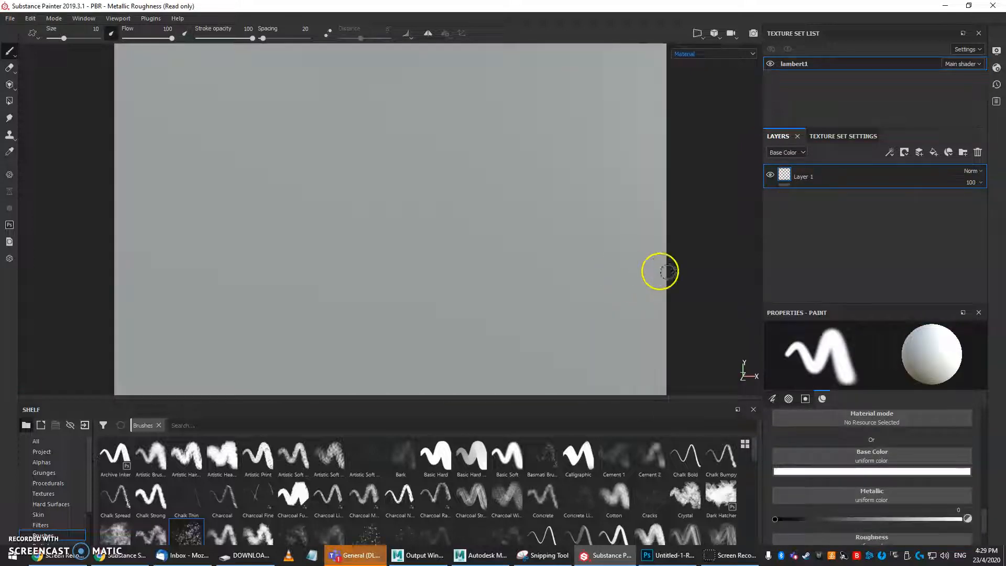
{"action": "right_click_drag", "start_coordinate": [660, 271], "coordinate": [388, 192], "text": "alt"}
{"action": "mouse_move", "coordinate": [457, 237]}
{"action": "left_mouse_down", "text": "alt"}
{"action": "mouse_move", "coordinate": [325, 274]}
{"action": "mouse_move", "coordinate": [283, 348]}
{"action": "mouse_move", "coordinate": [297, 283]}
{"action": "mouse_move", "coordinate": [243, 297]}
{"action": "left_mouse_up", "text": "alt"}
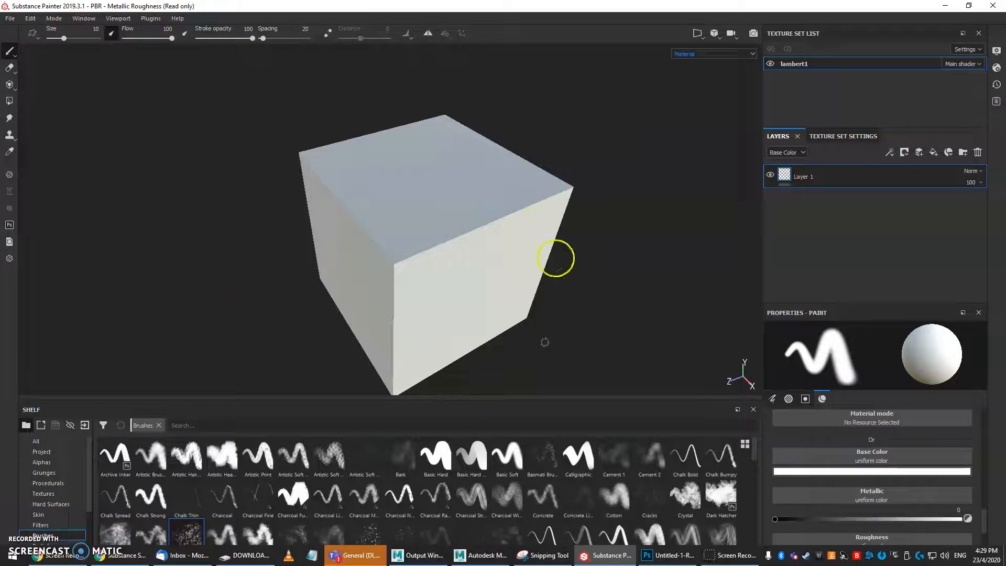
Switch back to Maya and convert the cube's smooth mesh preview to polygons.
{"action": "left_click", "coordinate": [481, 555]}
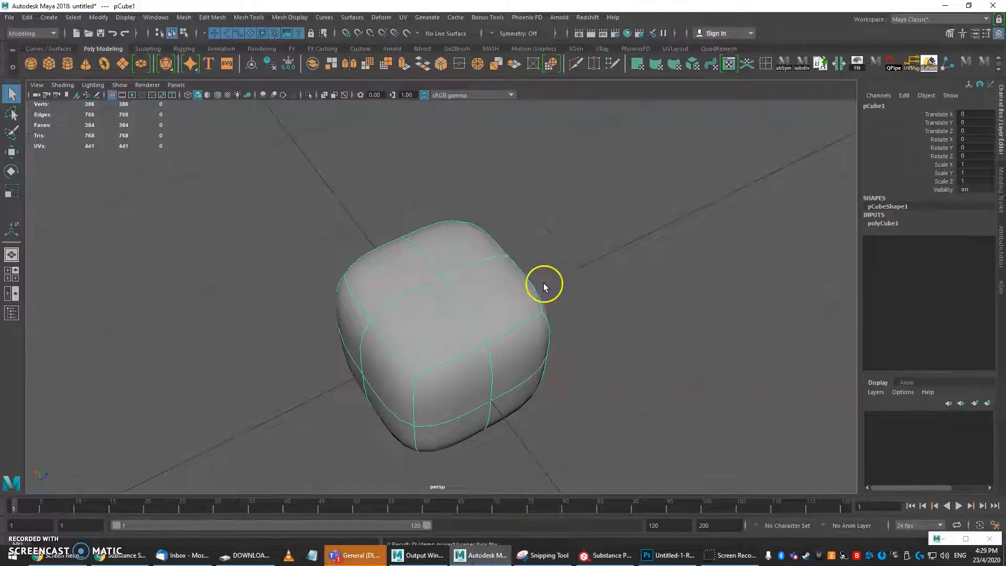
{"action": "left_click_drag", "start_coordinate": [523, 290], "coordinate": [535, 324], "text": "alt"}
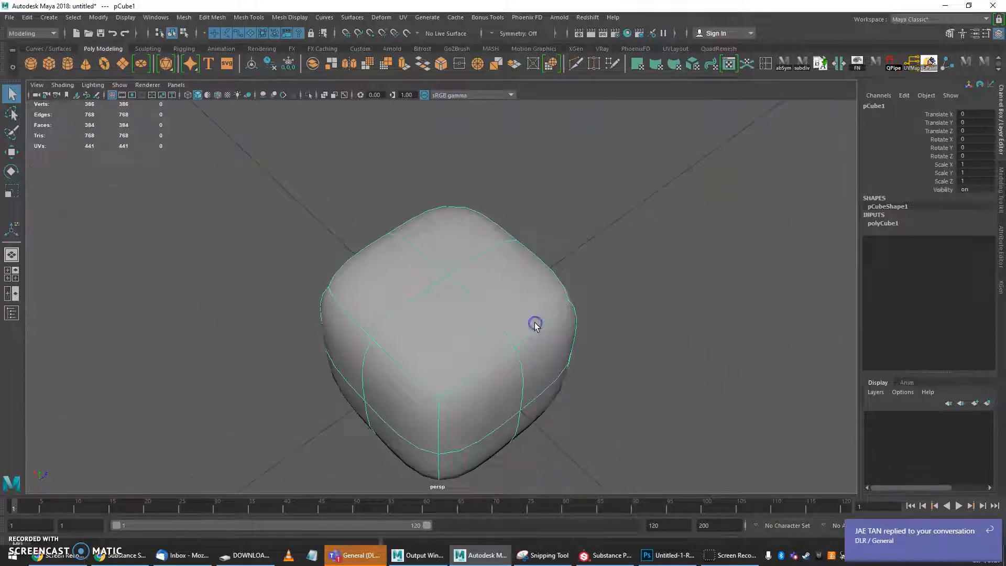
{"action": "middle_click_drag", "start_coordinate": [535, 324], "coordinate": [541, 308], "text": "alt"}
{"action": "left_click_drag", "start_coordinate": [542, 307], "coordinate": [559, 306], "text": "alt"}
{"action": "right_click_drag", "start_coordinate": [559, 305], "coordinate": [570, 319], "text": "alt"}
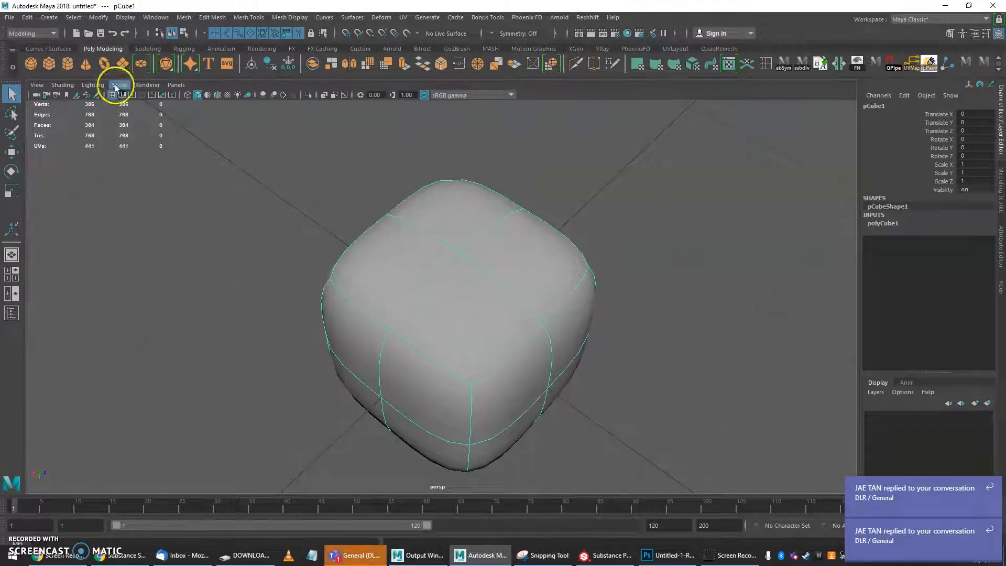
{"action": "left_click", "coordinate": [98, 17]}
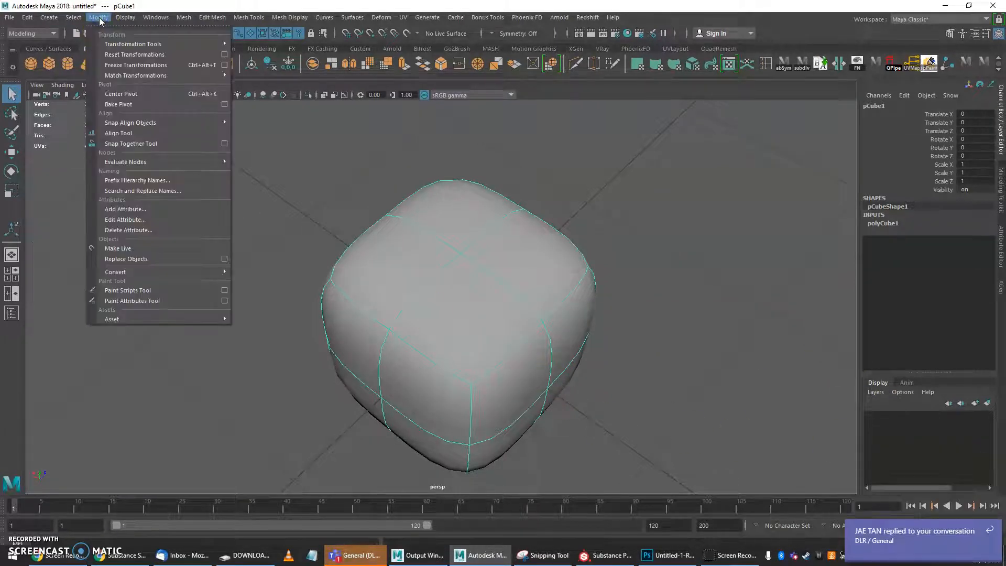
{"action": "mouse_move", "coordinate": [187, 273]}
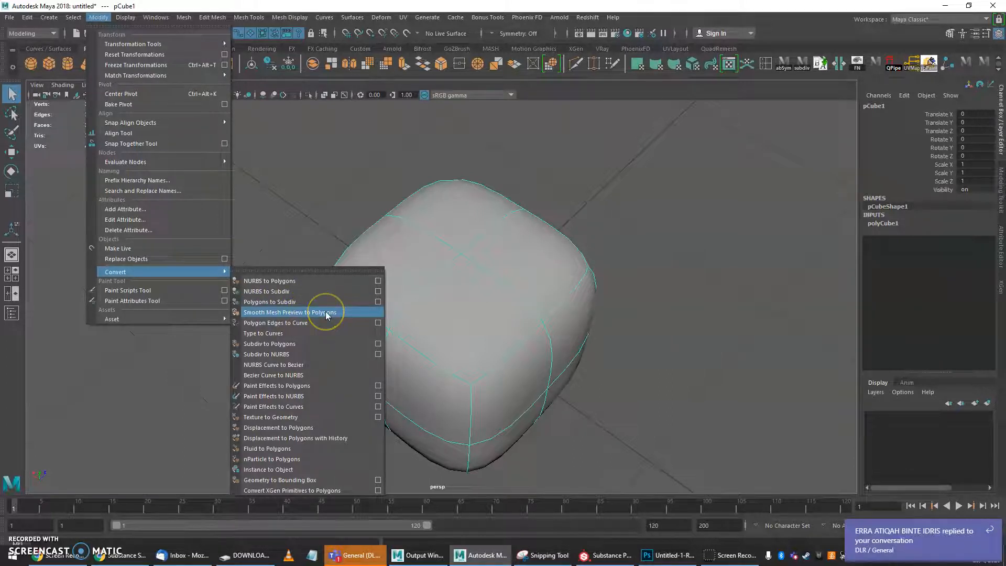
{"action": "left_click", "coordinate": [291, 312]}
Examine the converted cube's polygon mesh from several angles, keeping the cube selected.
{"action": "right_click_drag", "start_coordinate": [573, 321], "coordinate": [514, 251], "text": "alt"}
{"action": "right_click", "coordinate": [493, 243]}
{"action": "left_click", "coordinate": [536, 225]}
{"action": "left_click_drag", "start_coordinate": [514, 251], "coordinate": [555, 223], "text": "alt"}
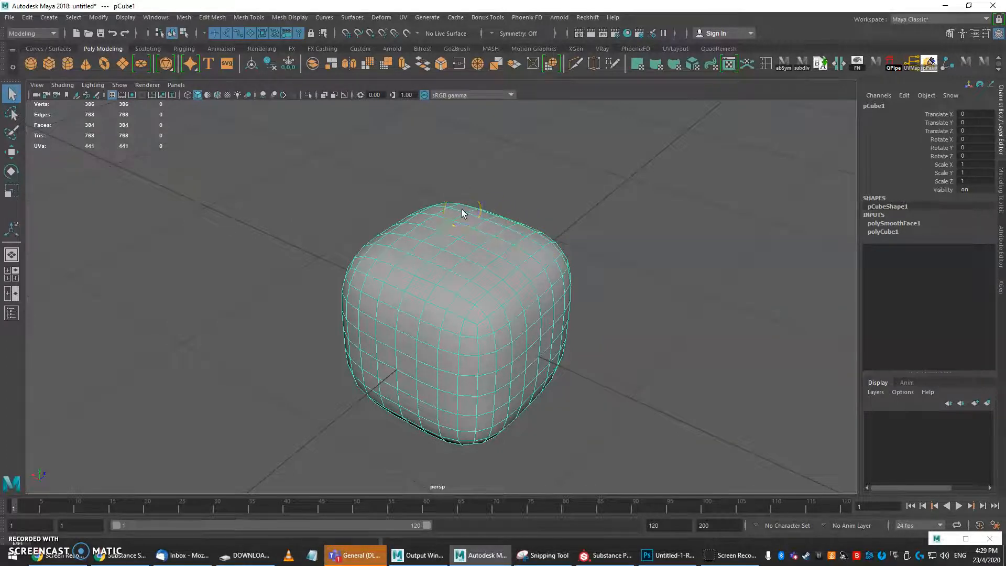
{"action": "left_click_drag", "start_coordinate": [461, 210], "coordinate": [489, 269], "text": "alt"}
{"action": "scroll", "coordinate": [536, 218], "scroll_direction": "down", "scroll_amount": 2}
{"action": "left_click_drag", "start_coordinate": [537, 218], "coordinate": [485, 212], "text": "alt"}
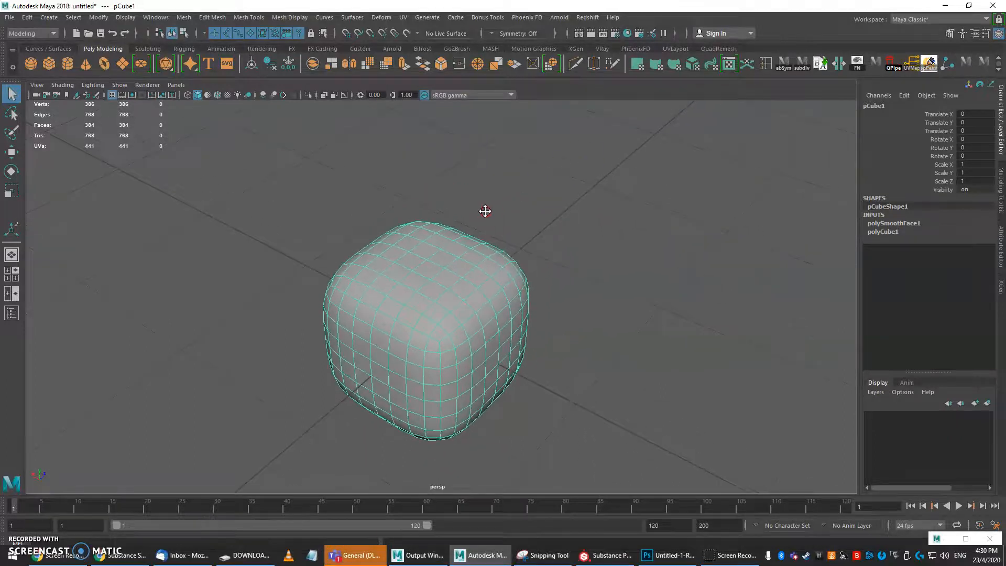
Export the selected cube as an FBX file named box_02 into the demo project's scenes folder.
{"action": "left_click", "coordinate": [8, 18]}
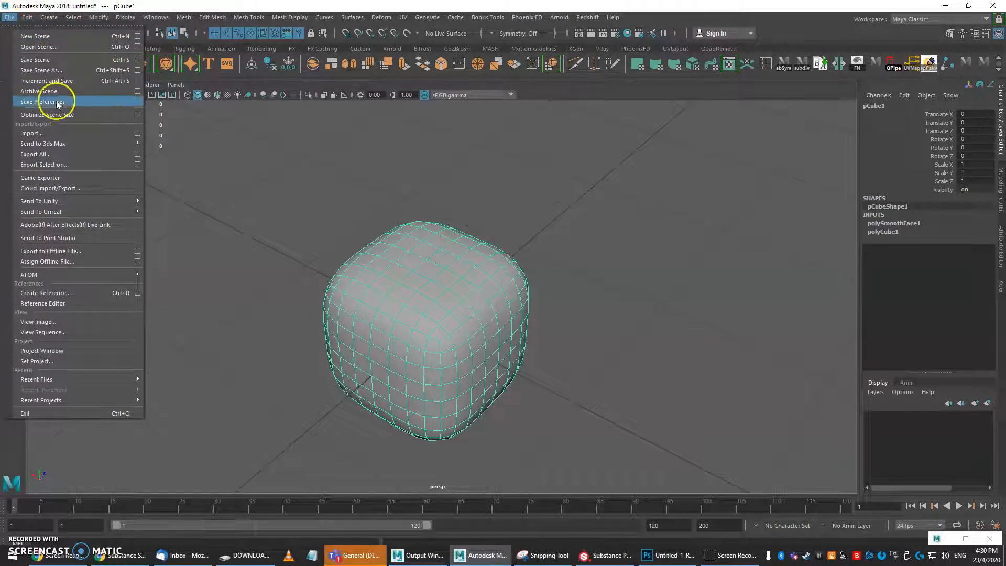
{"action": "left_click", "coordinate": [70, 165]}
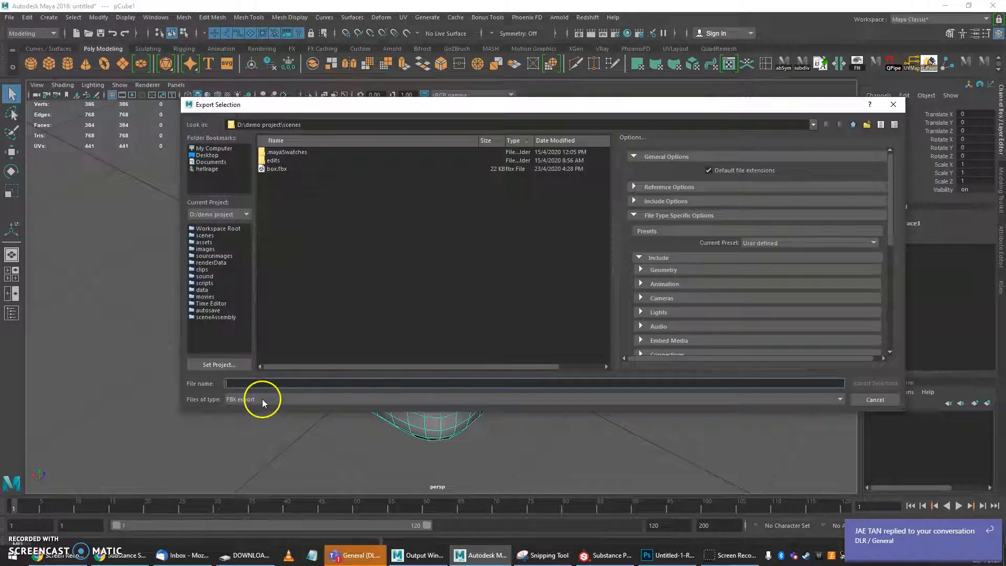
{"action": "left_click", "coordinate": [265, 385]}
{"action": "type", "text": "box"}
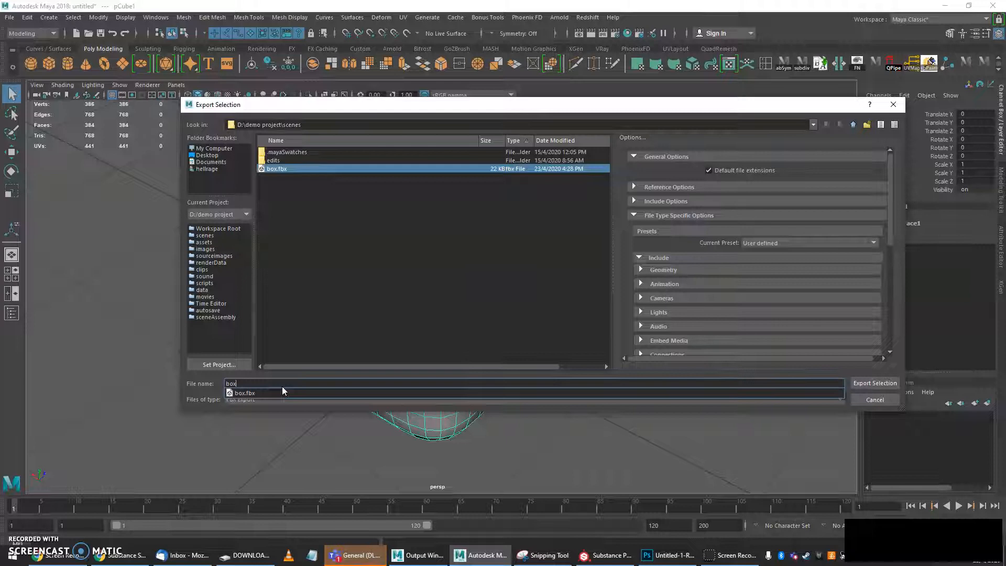
{"action": "type", "text": "_02"}
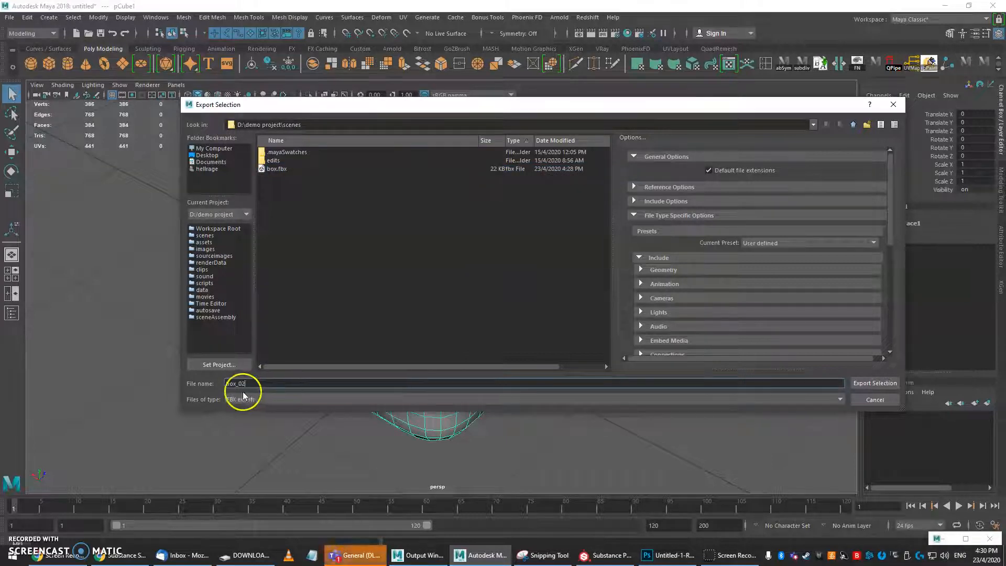
{"action": "left_click", "coordinate": [891, 383]}
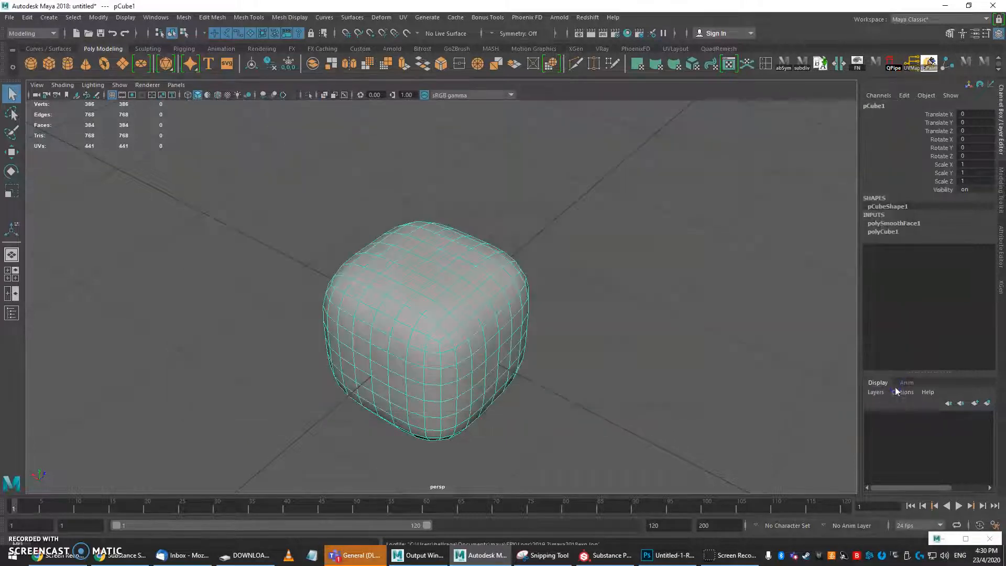
Undo the cube's smooth preview conversion and display its original mesh without smoothing.
{"action": "left_click_drag", "start_coordinate": [538, 375], "coordinate": [527, 379], "text": "alt"}
{"action": "left_click_drag", "start_coordinate": [435, 313], "coordinate": [478, 303], "text": "alt"}
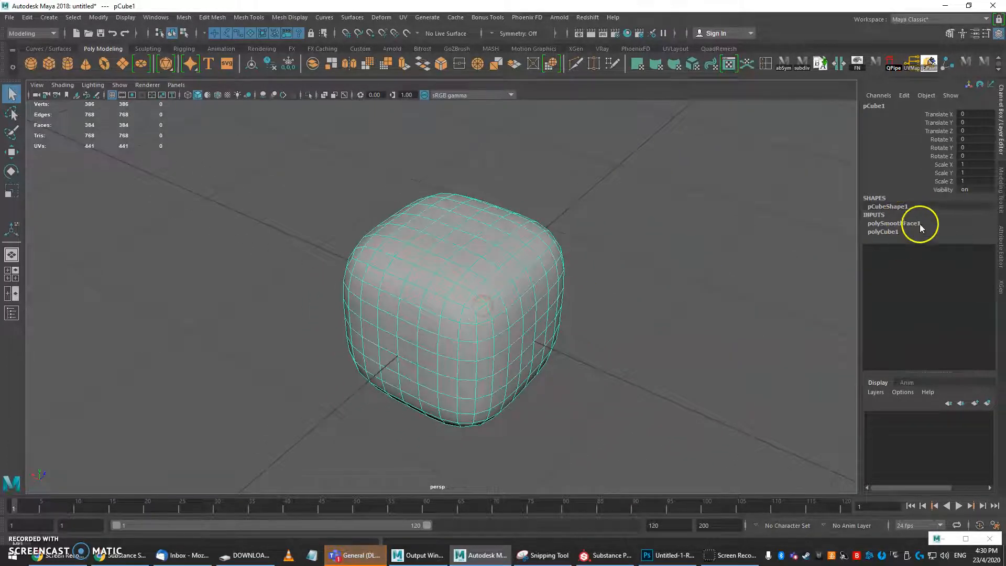
{"action": "mouse_move", "coordinate": [550, 274]}
{"action": "left_mouse_down", "text": "alt"}
{"action": "mouse_move", "coordinate": [539, 287]}
{"action": "mouse_move", "coordinate": [548, 279]}
{"action": "left_mouse_up", "text": "alt"}
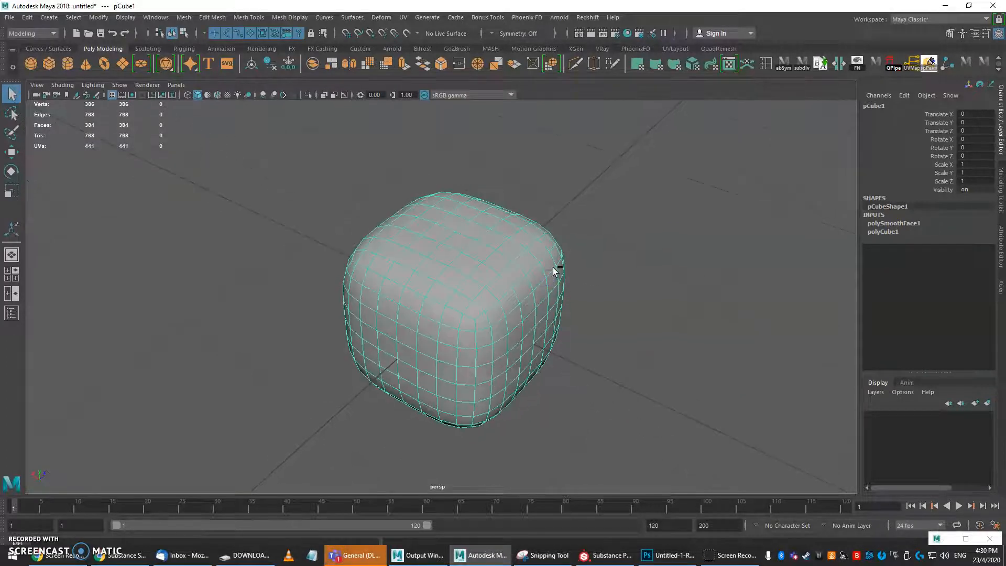
{"action": "key", "text": "ctrl+z"}
{"action": "key", "text": "ctrl+z"}
{"action": "key", "text": "ctrl+z"}
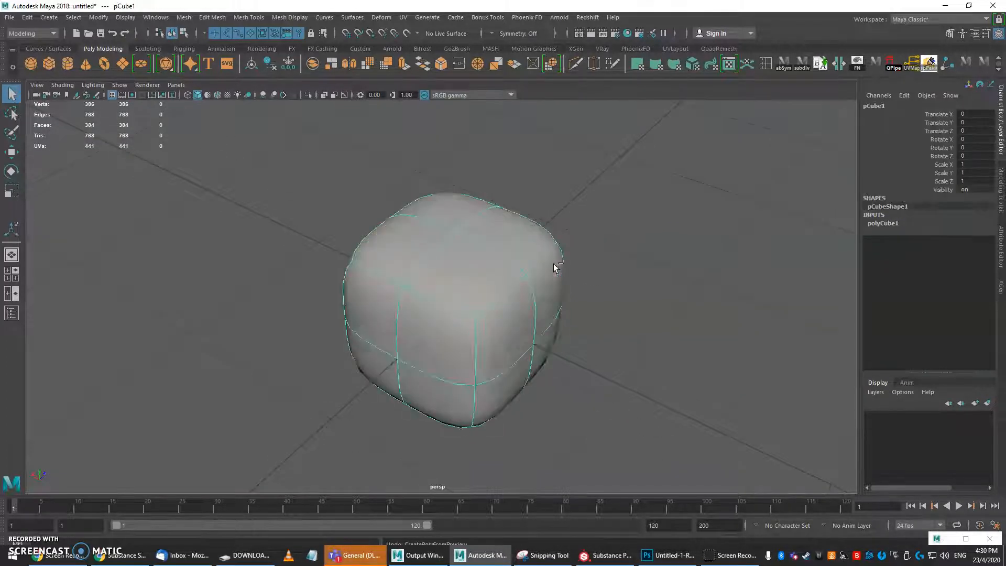
{"action": "right_click_drag", "start_coordinate": [496, 253], "coordinate": [556, 235]}
{"action": "left_click", "coordinate": [568, 222]}
{"action": "left_click", "coordinate": [560, 258]}
{"action": "middle_click_drag", "start_coordinate": [542, 256], "coordinate": [501, 261], "text": "alt"}
{"action": "key", "text": "1"}
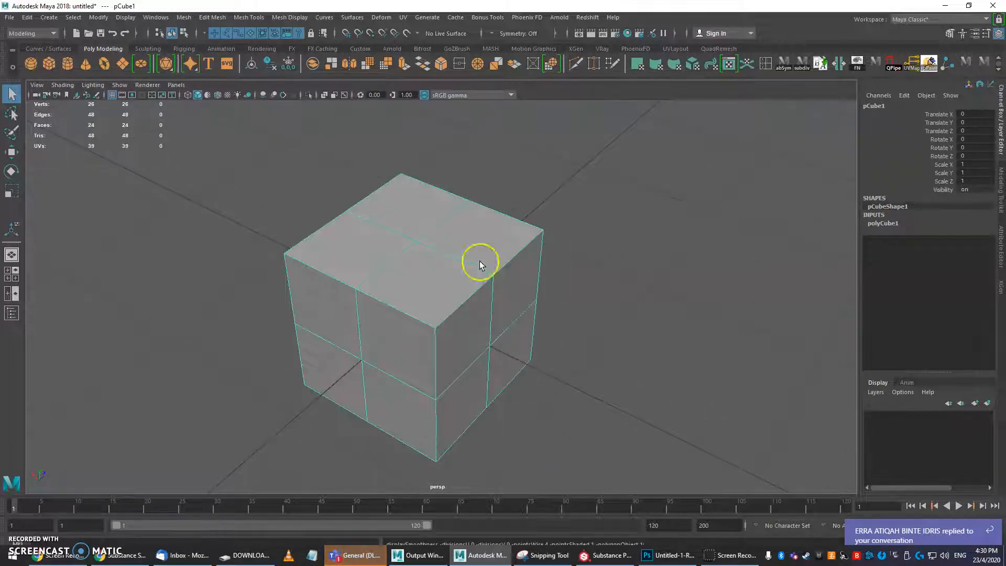
Switch to Substance Painter, start a new project and choose box_02.fbx from the scenes folder as its mesh.
{"action": "left_click", "coordinate": [601, 556]}
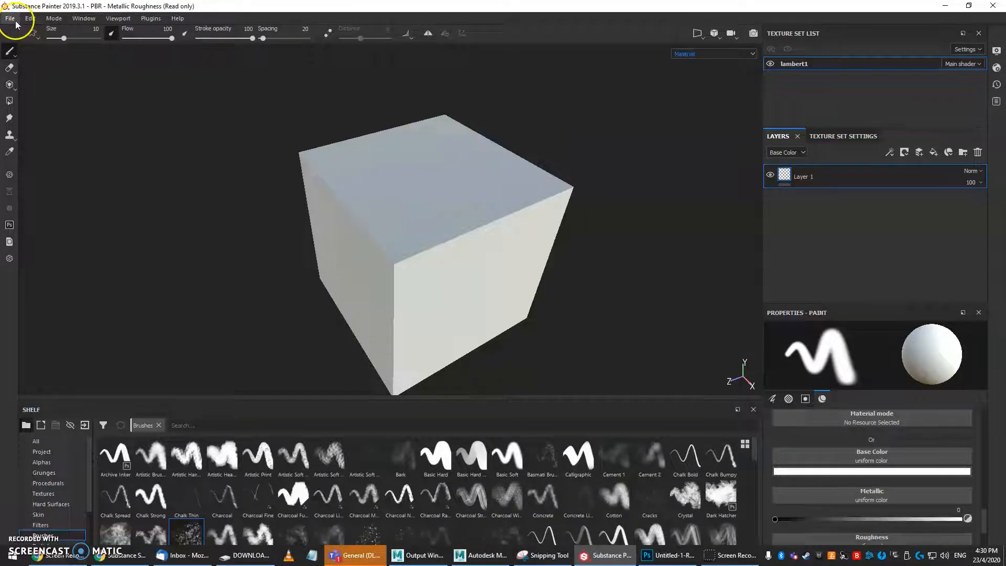
{"action": "left_click", "coordinate": [12, 19]}
{"action": "left_click", "coordinate": [18, 30]}
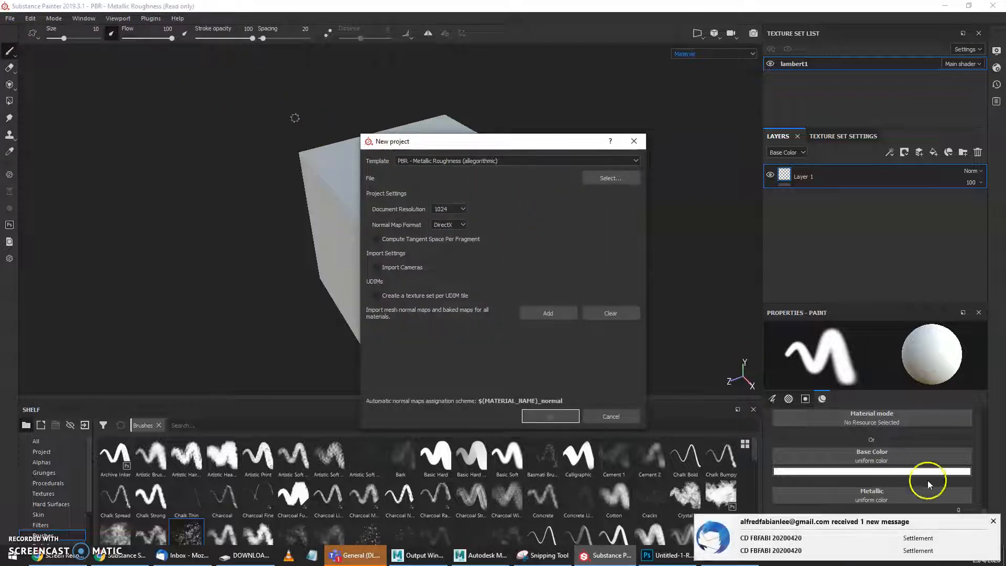
{"action": "left_click", "coordinate": [993, 520]}
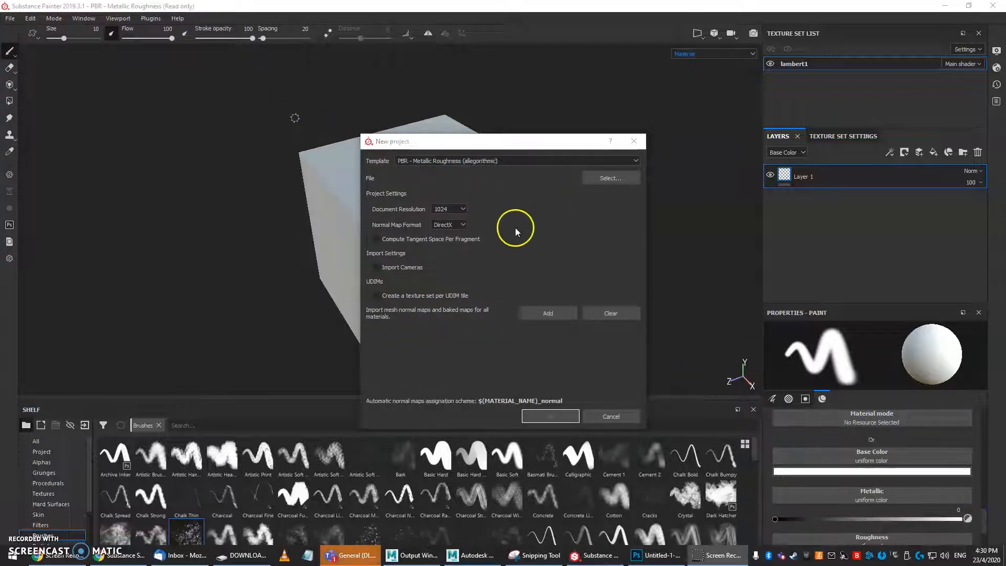
{"action": "left_click", "coordinate": [601, 180]}
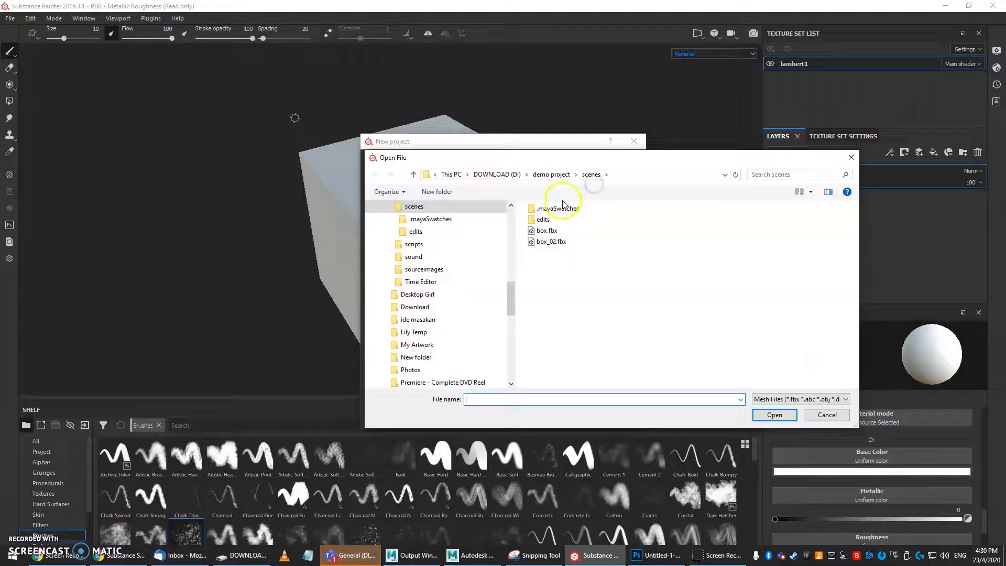
{"action": "left_click", "coordinate": [569, 241]}
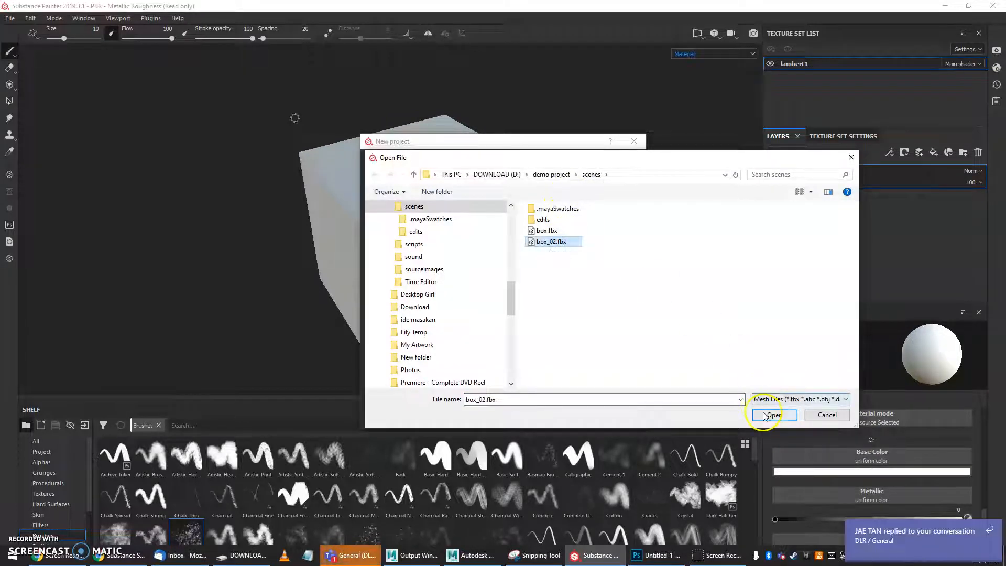
{"action": "left_click", "coordinate": [774, 415]}
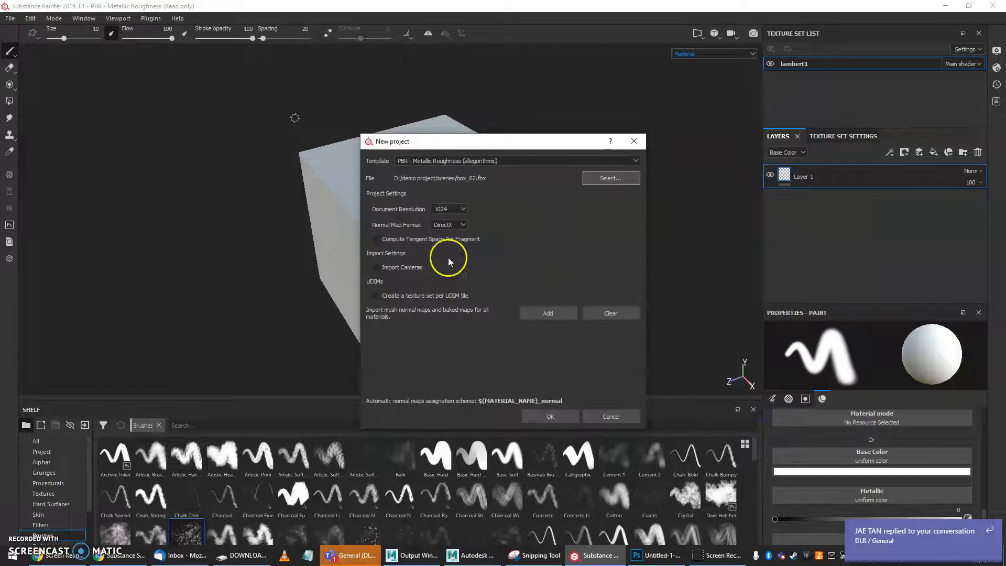
Create the new project from box_02.fbx and examine the imported cube's rounded shape from several angles.
{"action": "left_click", "coordinate": [543, 420]}
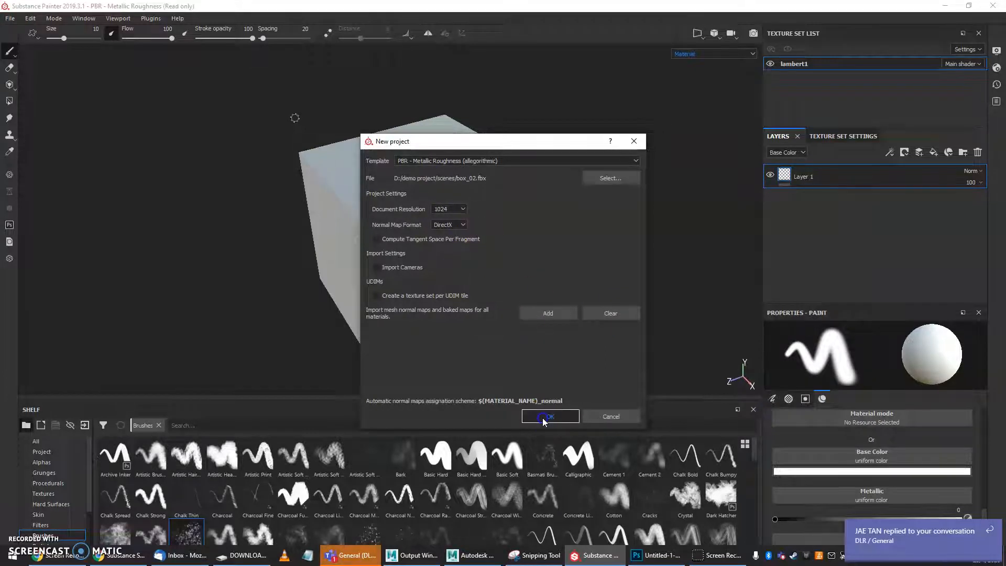
{"action": "left_click", "coordinate": [486, 304]}
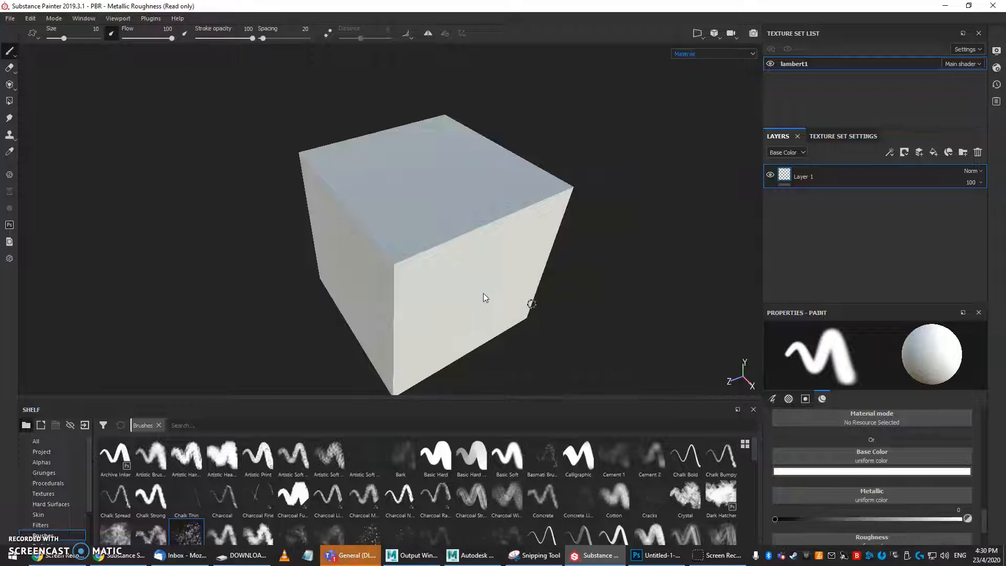
{"action": "right_click_drag", "start_coordinate": [652, 269], "coordinate": [260, 155], "text": "alt"}
{"action": "left_click_drag", "start_coordinate": [608, 244], "coordinate": [491, 297], "text": "alt"}
{"action": "middle_click_drag", "start_coordinate": [491, 297], "coordinate": [480, 300], "text": "alt"}
{"action": "right_click_drag", "start_coordinate": [525, 305], "coordinate": [457, 289], "text": "alt"}
{"action": "mouse_move", "coordinate": [458, 290]}
{"action": "middle_mouse_down", "text": "alt"}
{"action": "mouse_move", "coordinate": [445, 271]}
{"action": "mouse_move", "coordinate": [497, 248]}
{"action": "mouse_move", "coordinate": [495, 218]}
{"action": "middle_mouse_up", "text": "alt"}
{"action": "right_click_drag", "start_coordinate": [495, 218], "coordinate": [433, 219], "text": "alt"}
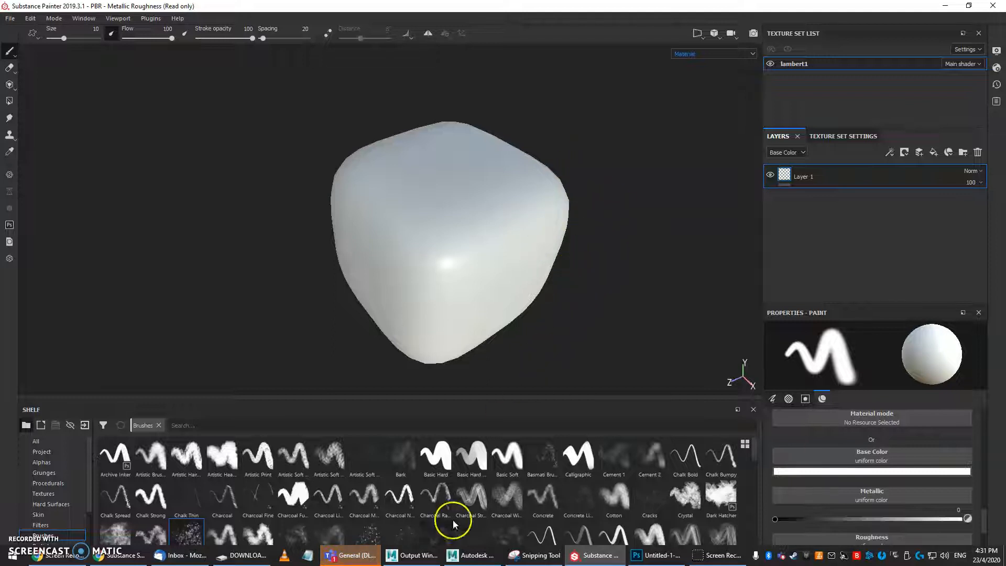
Switch back to Maya and look up the Smooth Mesh Preview to Polygons conversion for the cube.
{"action": "left_click", "coordinate": [473, 555]}
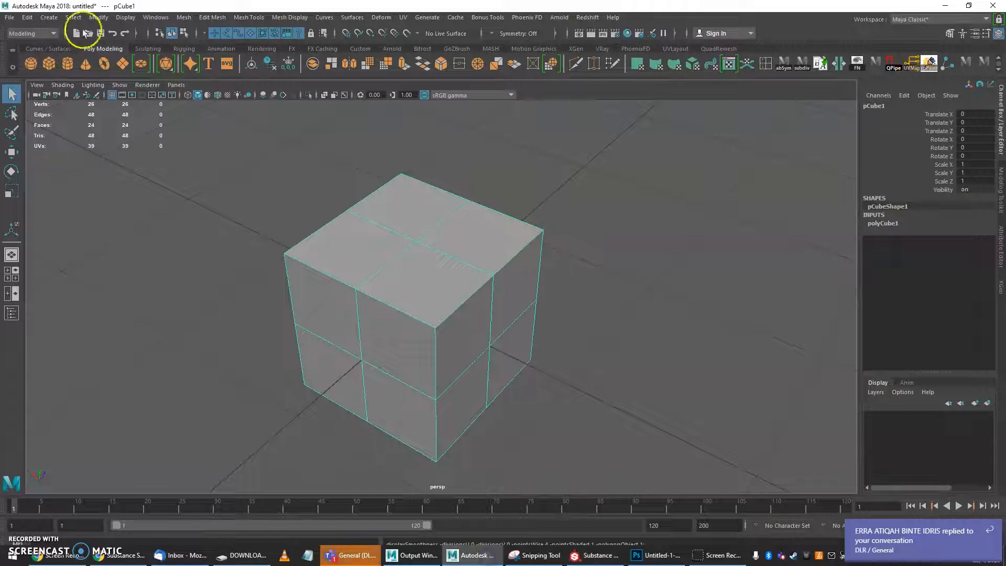
{"action": "left_click", "coordinate": [98, 17]}
{"action": "mouse_move", "coordinate": [205, 272]}
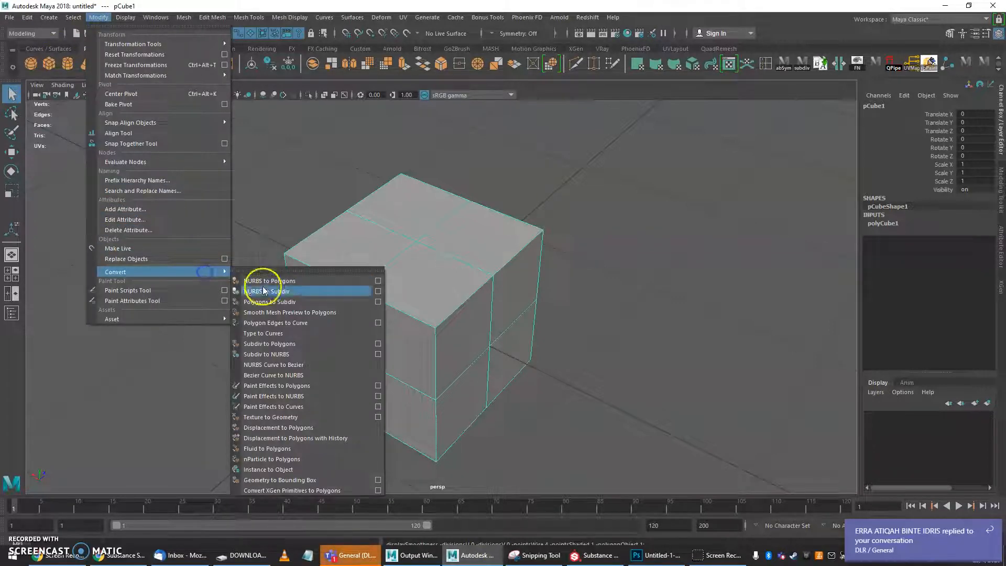
{"action": "left_click", "coordinate": [274, 312]}
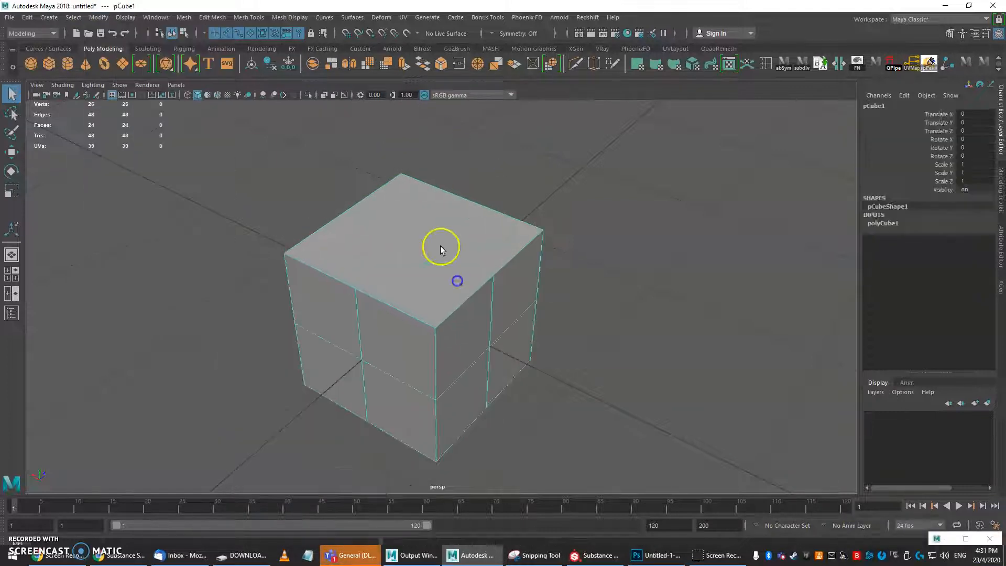
Apply the Smooth command to the cube twice with one division each, and return to object selection.
{"action": "left_click", "coordinate": [368, 65]}
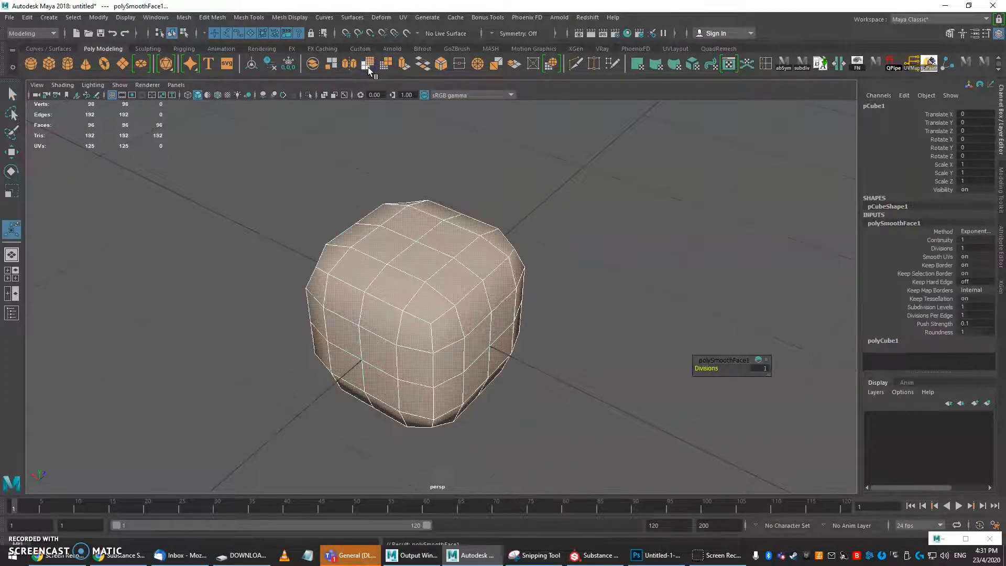
{"action": "left_click", "coordinate": [368, 67]}
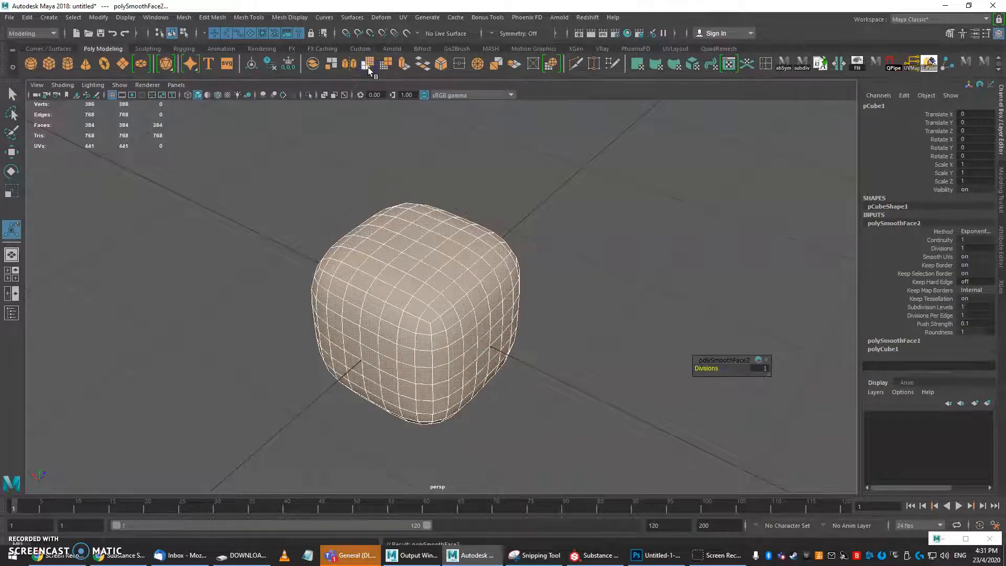
{"action": "right_click_drag", "start_coordinate": [451, 245], "coordinate": [482, 233]}
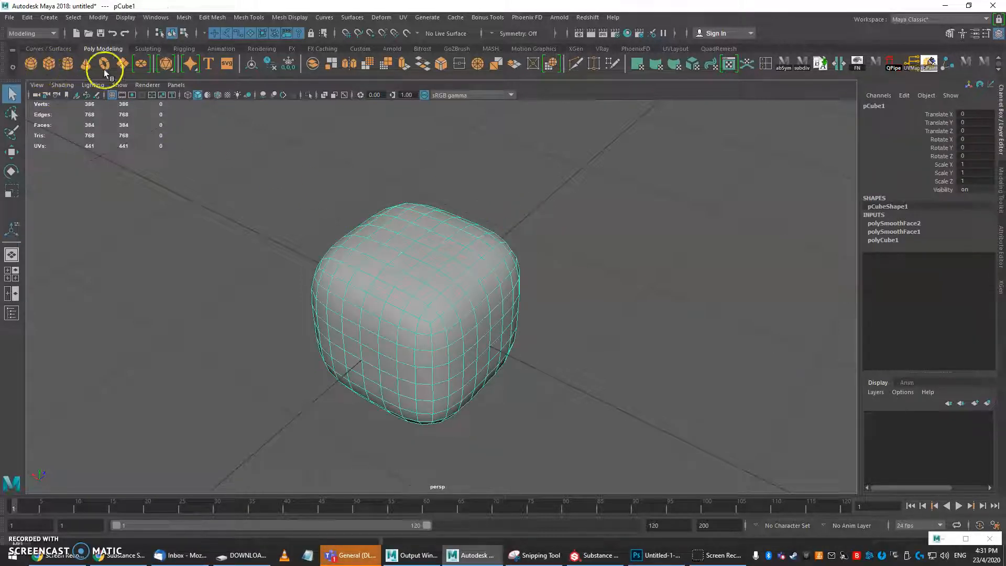
{"action": "left_click", "coordinate": [368, 67]}
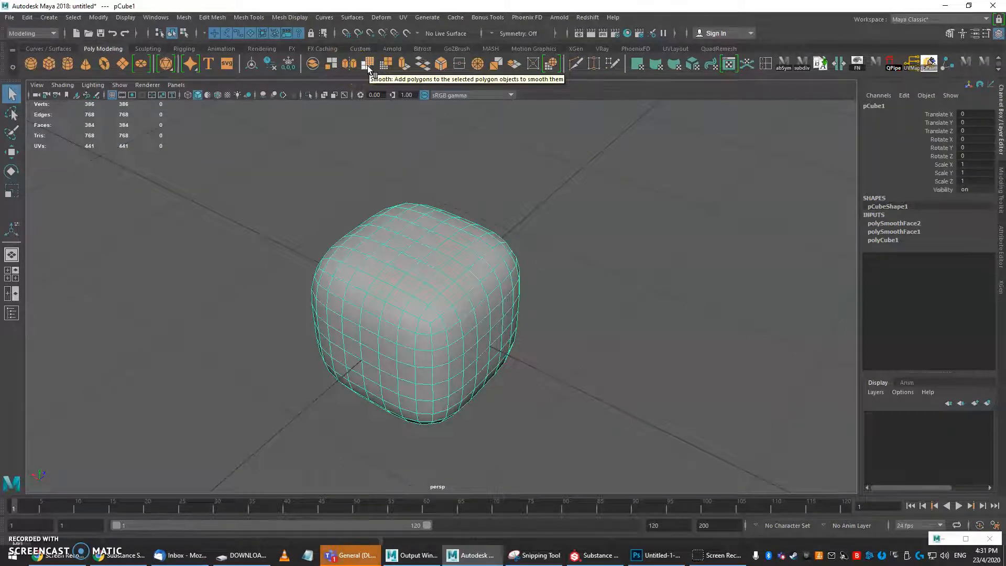
{"action": "left_click", "coordinate": [367, 66]}
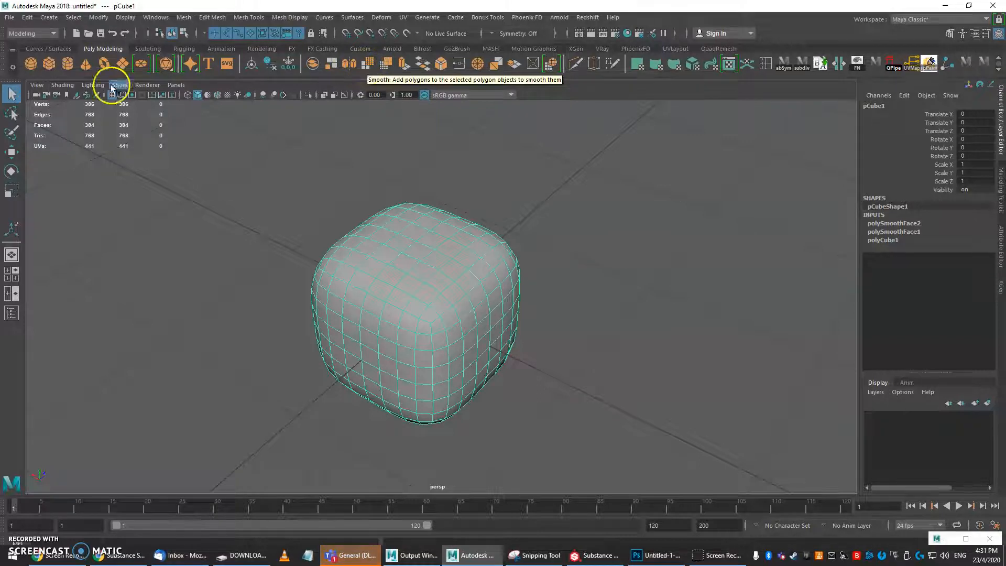
Create a second polygon cube, move it to about -1.5 in X, and set its subdivisions to 2.
{"action": "left_click", "coordinate": [49, 63]}
{"action": "key", "text": "w"}
{"action": "left_click_drag", "start_coordinate": [429, 308], "coordinate": [710, 342]}
{"action": "left_click", "coordinate": [883, 223]}
{"action": "left_click_drag", "start_coordinate": [972, 258], "coordinate": [977, 274]}
{"action": "type", "text": "2"}
{"action": "key", "text": "Return"}
{"action": "scroll", "coordinate": [595, 316], "scroll_direction": "down", "scroll_amount": 3}
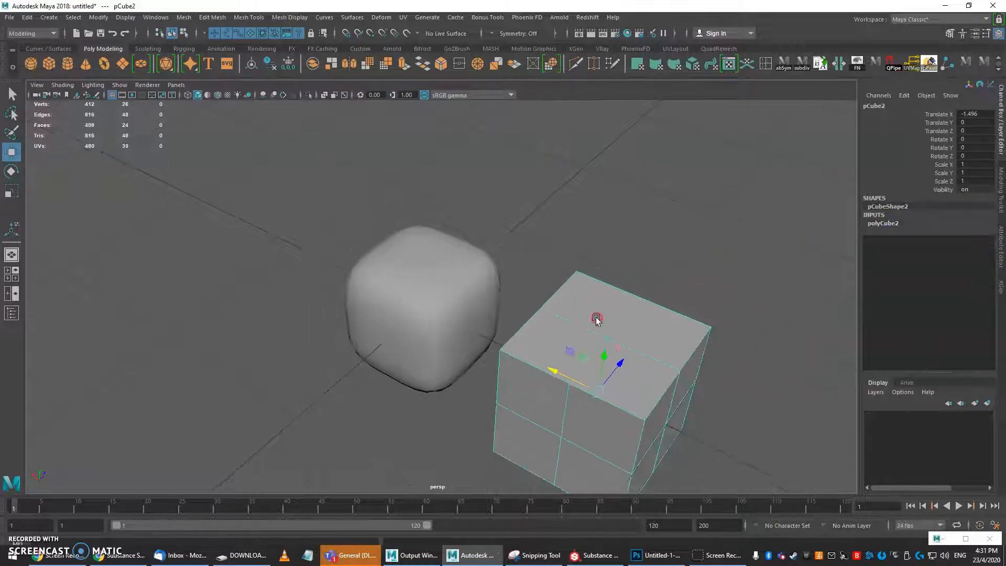
Smooth the second cube once and compare its outline with the first cube from a lower angle.
{"action": "left_click", "coordinate": [367, 64]}
{"action": "right_click_drag", "start_coordinate": [391, 281], "coordinate": [439, 246]}
{"action": "left_click", "coordinate": [433, 264]}
{"action": "left_click", "coordinate": [570, 329], "text": "shift"}
{"action": "left_click_drag", "start_coordinate": [603, 346], "coordinate": [515, 276], "text": "alt"}
{"action": "left_click", "coordinate": [634, 300]}
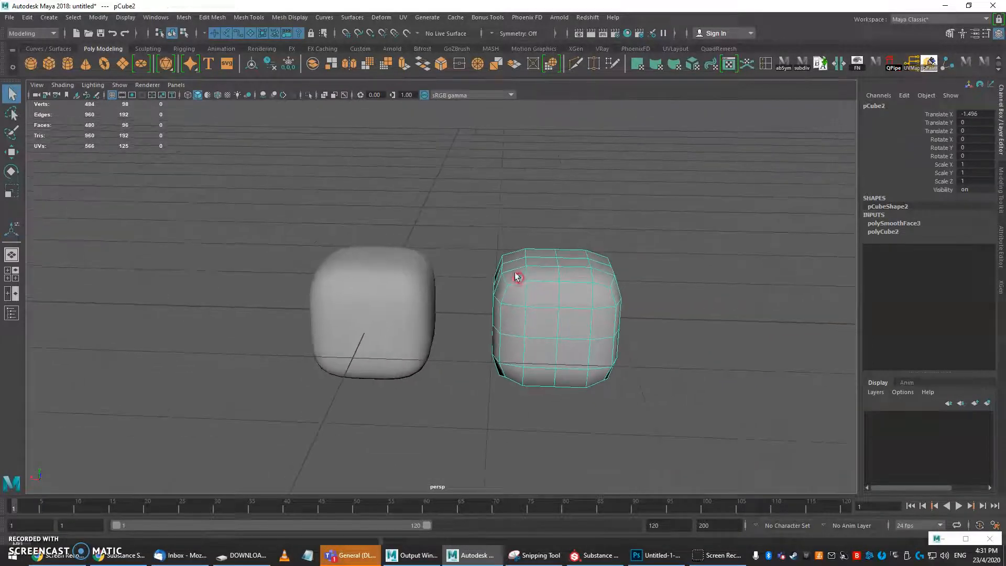
Smooth the second cube once more, and select both cubes to compare their meshes from several angles.
{"action": "left_click", "coordinate": [367, 64]}
{"action": "left_click", "coordinate": [562, 197]}
{"action": "left_click_drag", "start_coordinate": [561, 210], "coordinate": [517, 263], "text": "alt"}
{"action": "right_click_drag", "start_coordinate": [528, 265], "coordinate": [576, 244]}
{"action": "left_click", "coordinate": [556, 281]}
{"action": "left_click", "coordinate": [375, 289], "text": "shift"}
{"action": "left_click_drag", "start_coordinate": [478, 286], "coordinate": [506, 335], "text": "alt"}
{"action": "right_click_drag", "start_coordinate": [506, 335], "coordinate": [529, 356], "text": "alt"}
{"action": "left_click_drag", "start_coordinate": [529, 357], "coordinate": [449, 330], "text": "alt"}
{"action": "right_click_drag", "start_coordinate": [449, 330], "coordinate": [503, 337], "text": "alt"}
{"action": "left_click_drag", "start_coordinate": [502, 337], "coordinate": [434, 301], "text": "alt"}
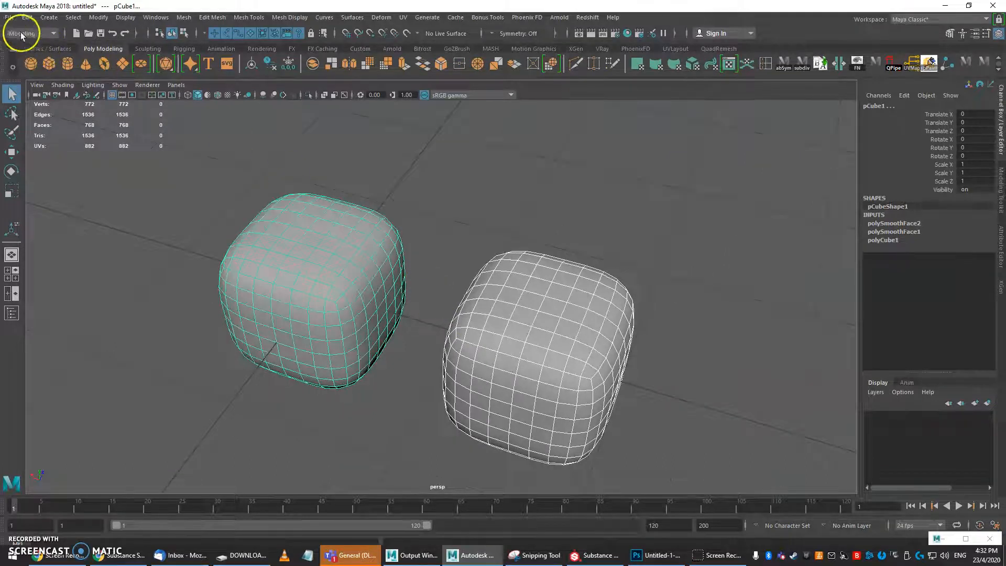
Open the recent scene Strawberry_START.mb, leaving the cube scene unsaved.
{"action": "left_click", "coordinate": [8, 19]}
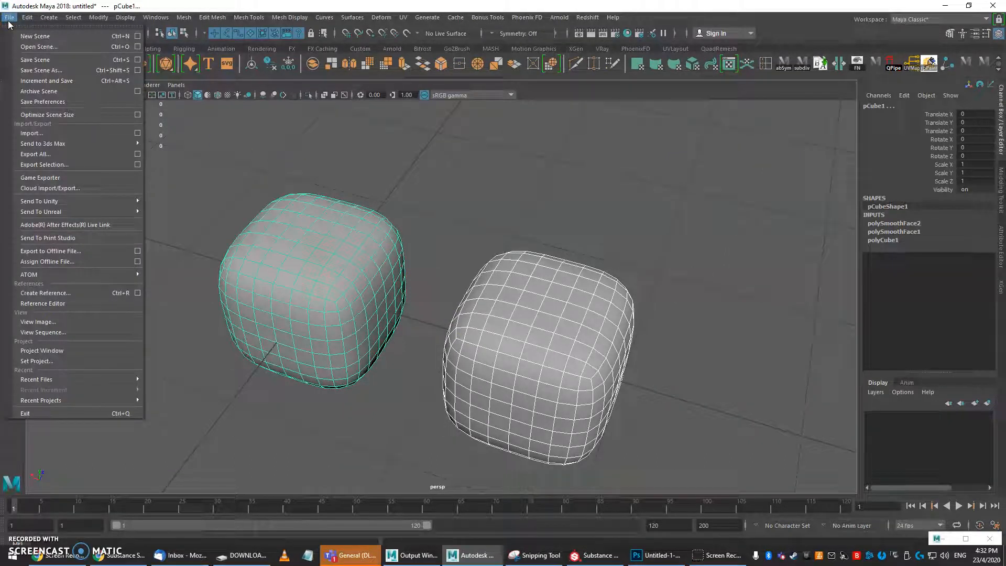
{"action": "left_click", "coordinate": [33, 46]}
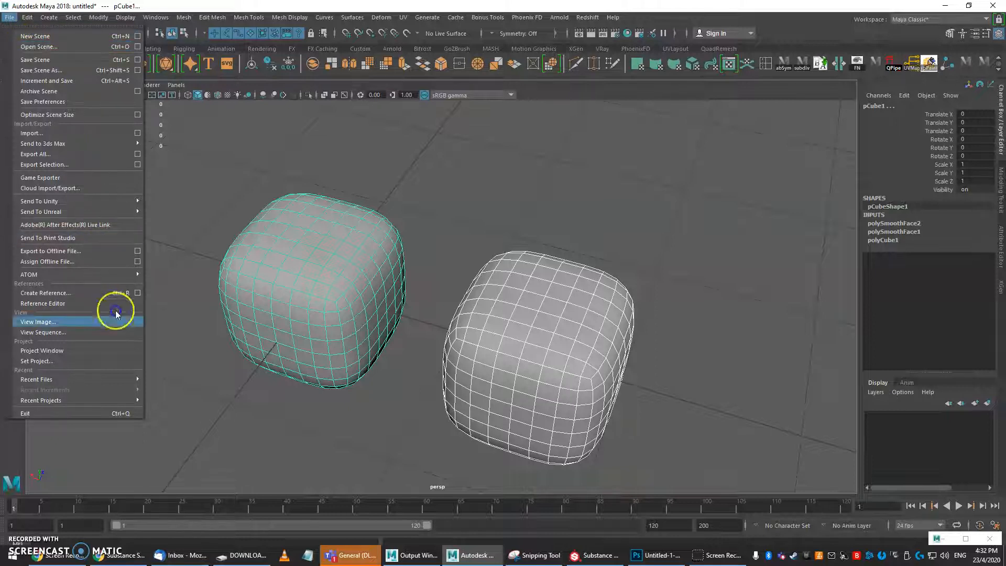
{"action": "left_click", "coordinate": [129, 383]}
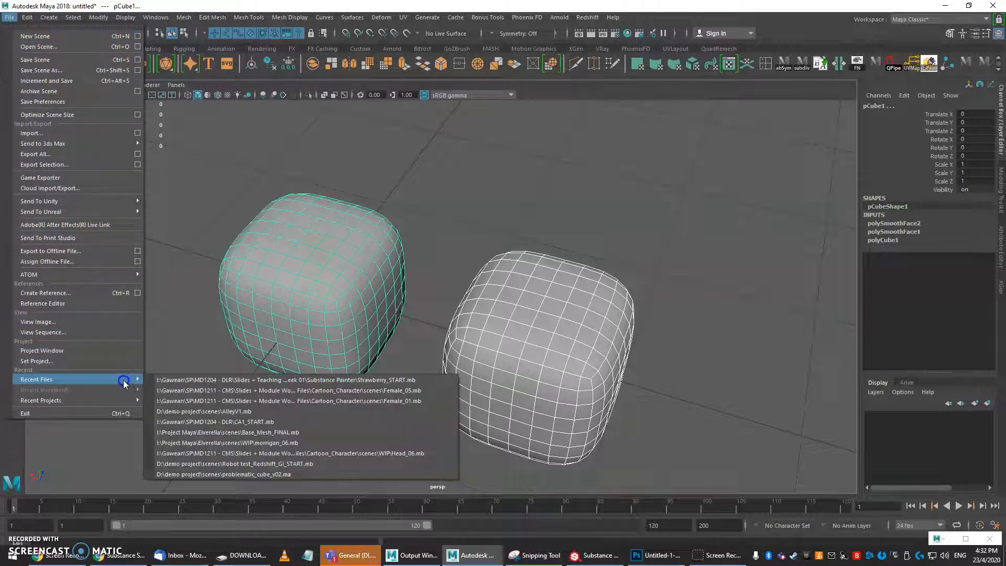
{"action": "left_click", "coordinate": [165, 378]}
{"action": "left_click", "coordinate": [502, 289]}
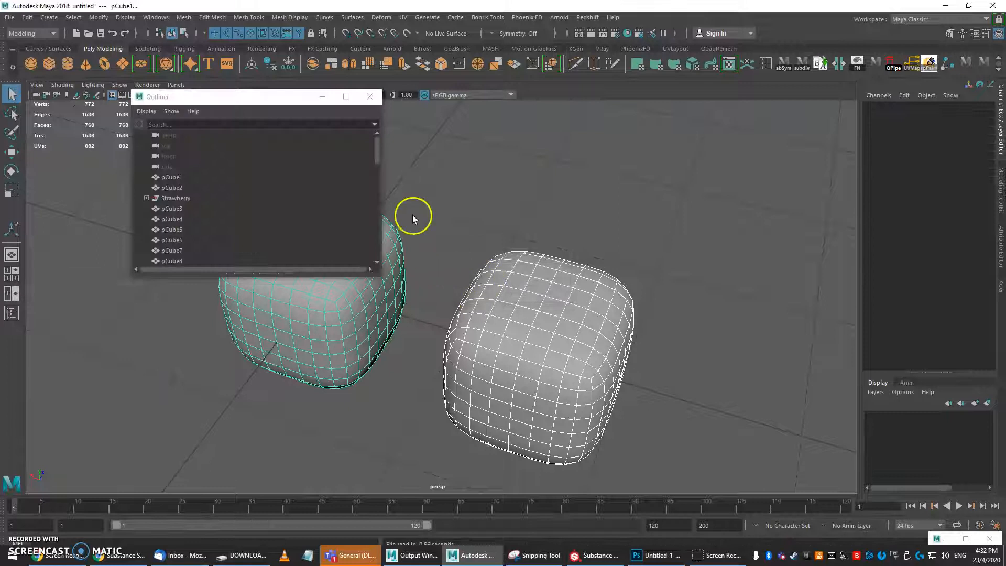
Close the Outliner, select and frame the strawberry's body, and display it with smooth preview.
{"action": "left_click", "coordinate": [370, 94]}
{"action": "left_click", "coordinate": [559, 463]}
{"action": "key", "text": "f"}
{"action": "left_click_drag", "start_coordinate": [551, 454], "coordinate": [514, 404], "text": "alt"}
{"action": "key", "text": "1"}
{"action": "key", "text": "3"}
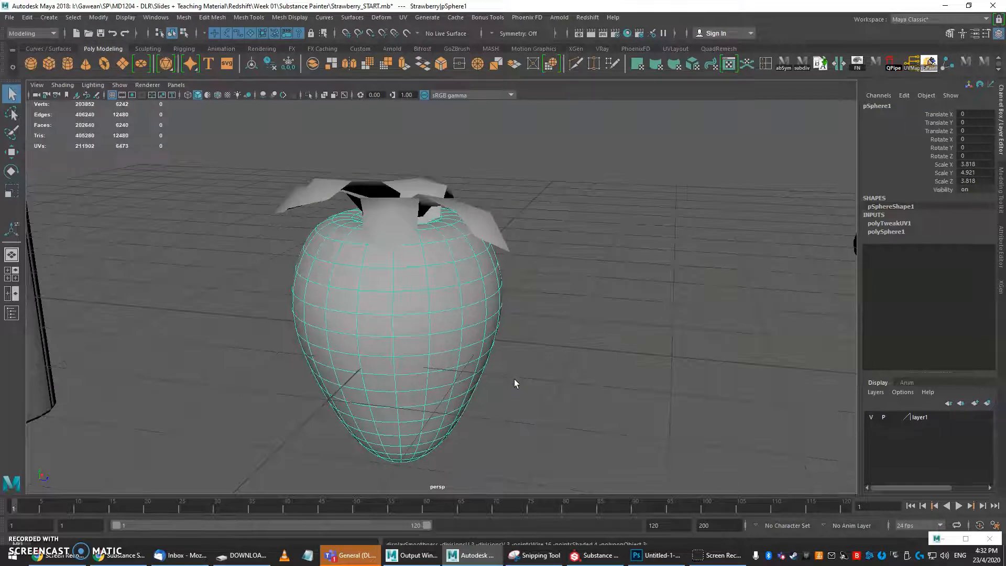
Turn off the strawberry body's smooth preview and examine its low-poly outline up close.
{"action": "key", "text": "1"}
{"action": "left_click_drag", "start_coordinate": [498, 278], "coordinate": [469, 218], "text": "alt"}
{"action": "right_click_drag", "start_coordinate": [478, 227], "coordinate": [476, 287], "text": "alt"}
{"action": "mouse_move", "coordinate": [477, 287]}
{"action": "left_mouse_down", "text": "alt"}
{"action": "mouse_move", "coordinate": [416, 278]}
{"action": "mouse_move", "coordinate": [460, 281]}
{"action": "left_mouse_up", "text": "alt"}
{"action": "left_click", "coordinate": [684, 218]}
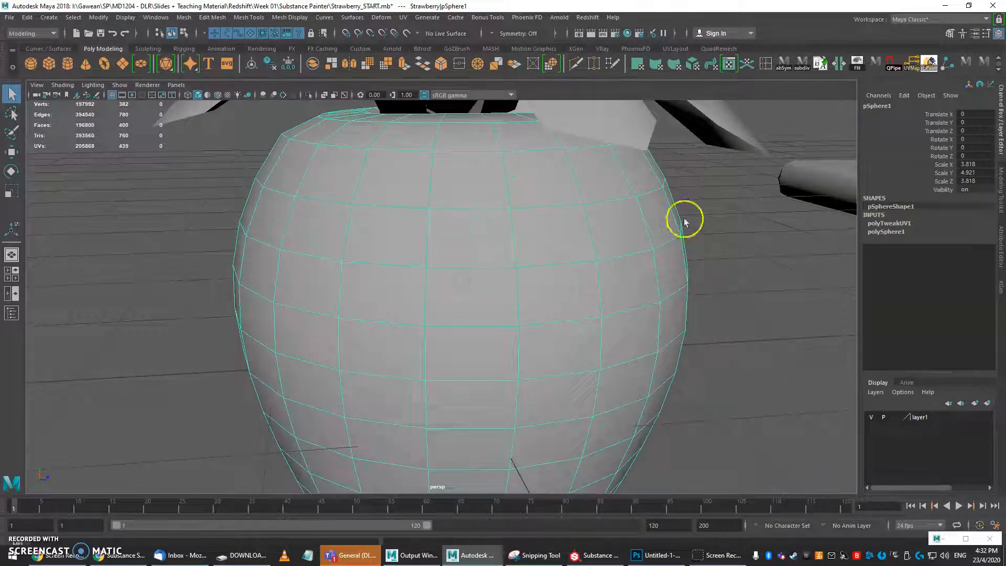
Reselect the strawberry body and compare its smooth preview with the unsmoothed mesh from several angles.
{"action": "left_click", "coordinate": [314, 143]}
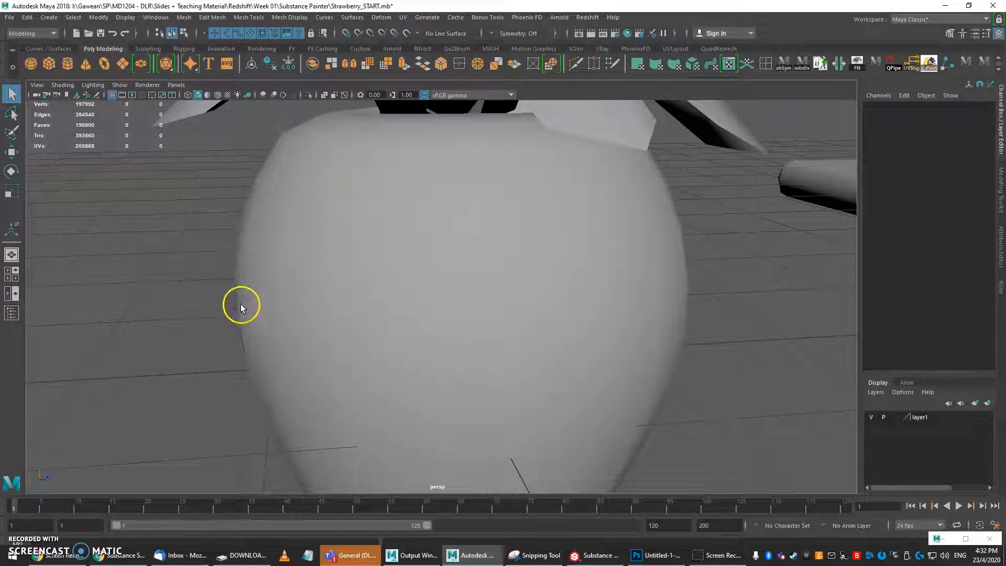
{"action": "left_click", "coordinate": [299, 319]}
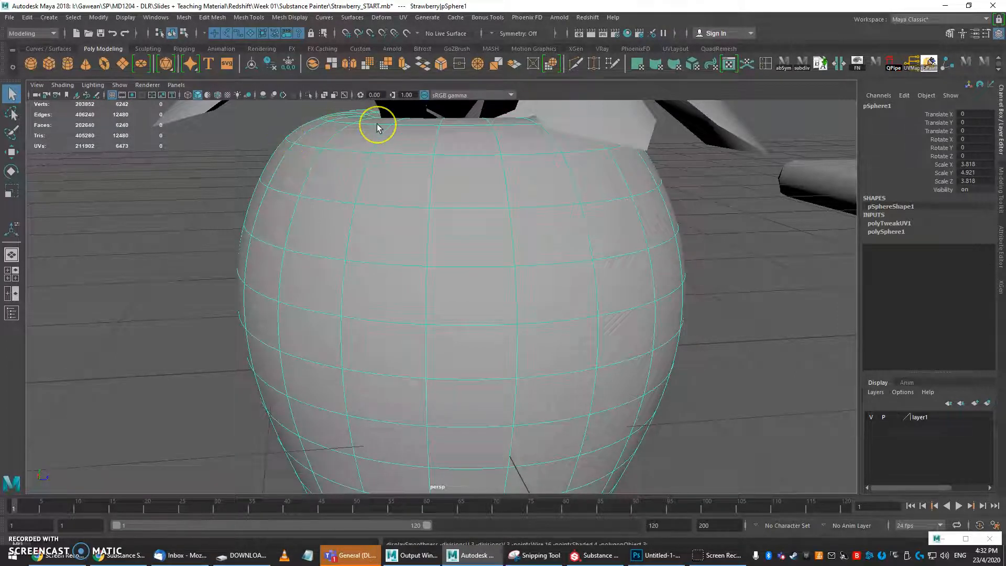
{"action": "left_click", "coordinate": [208, 157]}
{"action": "left_click", "coordinate": [298, 197]}
{"action": "right_click_drag", "start_coordinate": [397, 213], "coordinate": [286, 178], "text": "alt"}
{"action": "left_click_drag", "start_coordinate": [285, 178], "coordinate": [410, 208], "text": "alt"}
{"action": "right_click_drag", "start_coordinate": [410, 208], "coordinate": [440, 220], "text": "alt"}
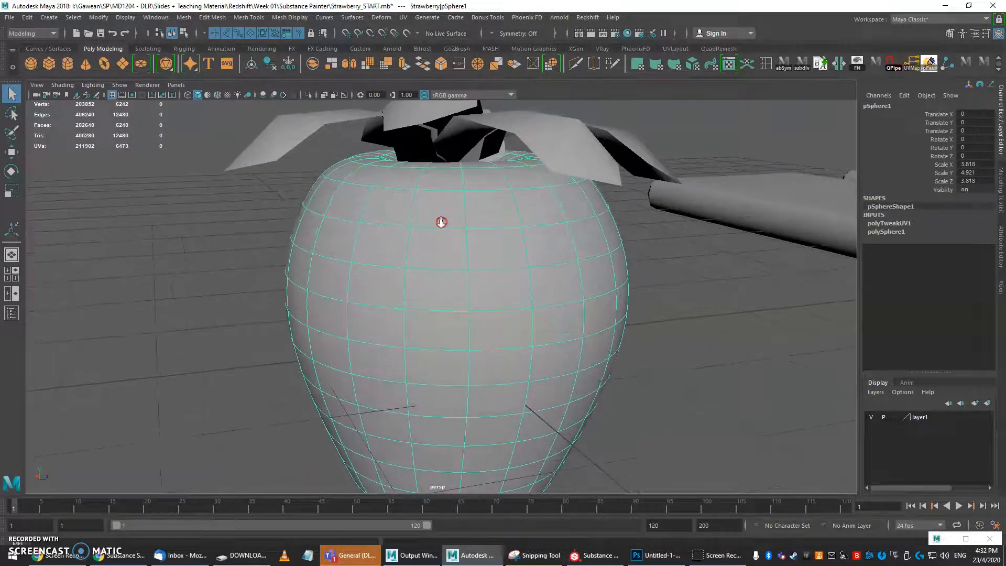
{"action": "key", "text": "1"}
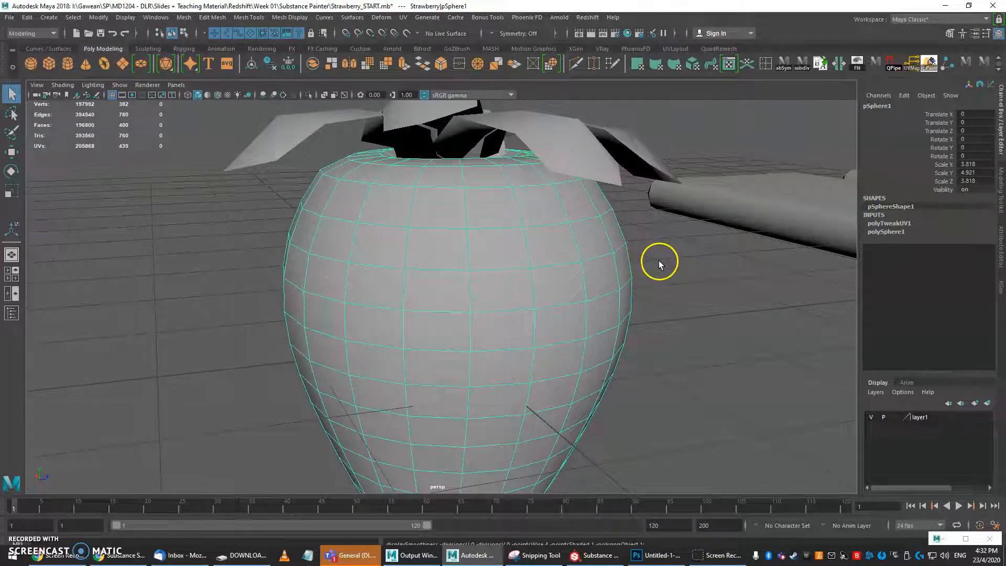
{"action": "left_click_drag", "start_coordinate": [658, 262], "coordinate": [525, 262], "text": "alt"}
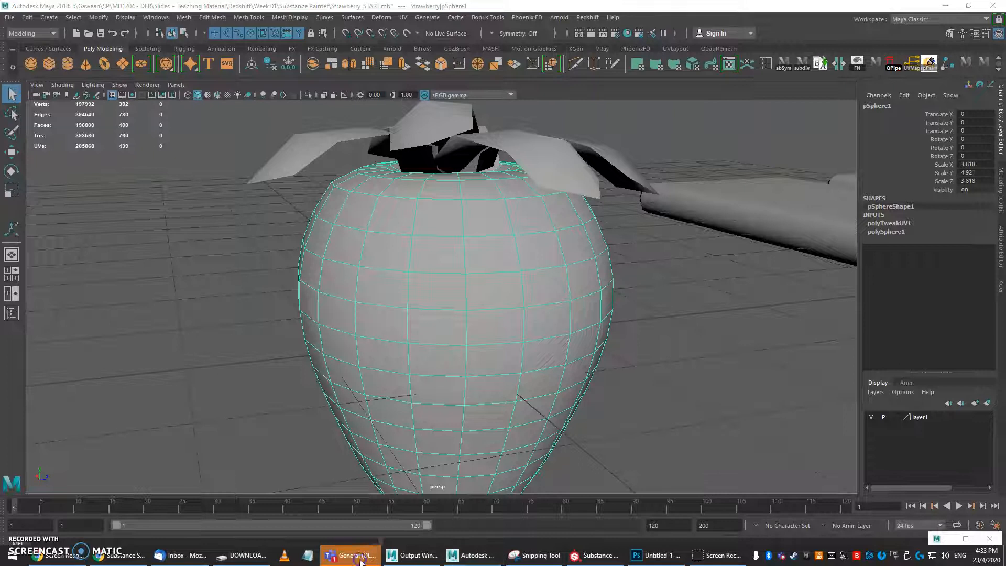
Display the strawberry body with smooth preview, convert it using Smooth Mesh Preview to Polygons, and look up the Export Selection command.
{"action": "left_click", "coordinate": [292, 466]}
{"action": "left_click", "coordinate": [388, 316]}
{"action": "key", "text": "3"}
{"action": "left_click", "coordinate": [98, 17]}
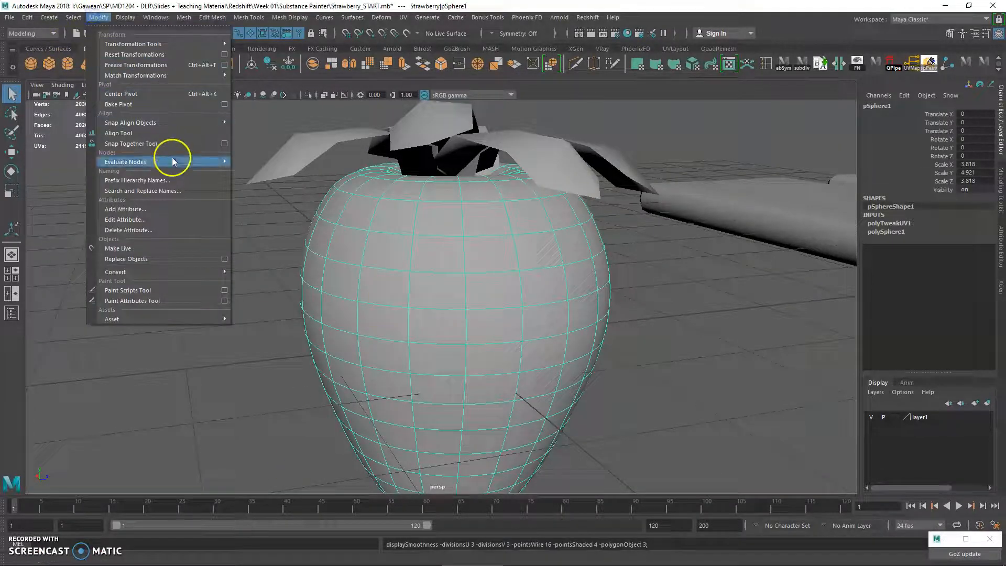
{"action": "mouse_move", "coordinate": [203, 272]}
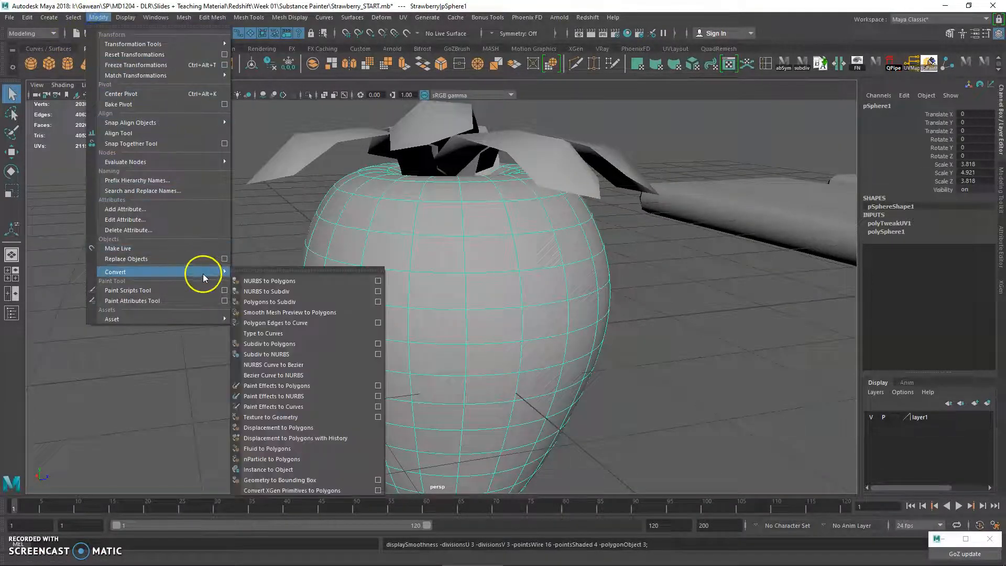
{"action": "left_click", "coordinate": [310, 313]}
{"action": "right_click_drag", "start_coordinate": [410, 222], "coordinate": [460, 202]}
{"action": "left_click", "coordinate": [519, 286]}
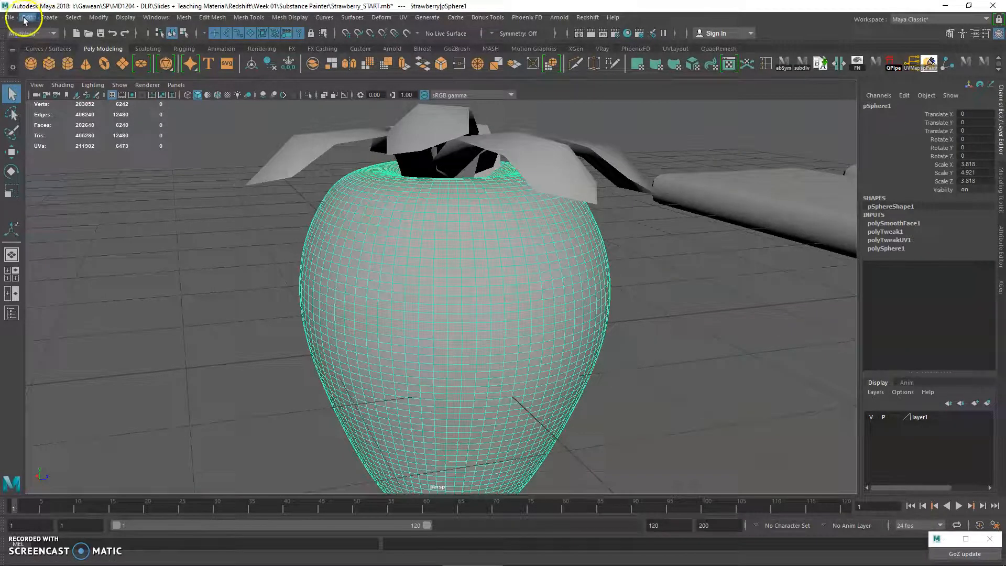
{"action": "left_click", "coordinate": [10, 18]}
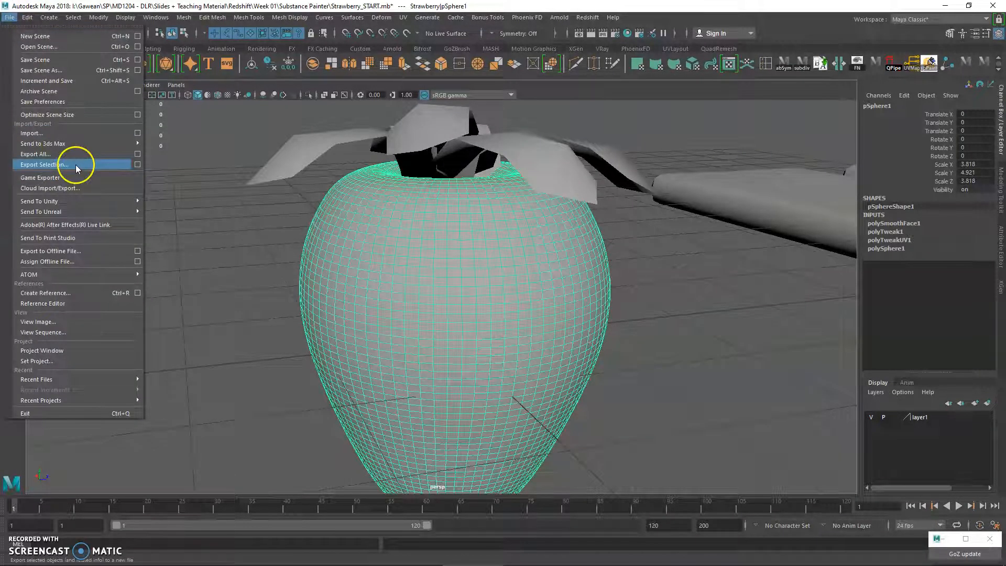
{"action": "left_click", "coordinate": [227, 206]}
{"action": "left_click", "coordinate": [380, 223]}
Undo the strawberry body's conversion to polygons and turn off its smooth preview.
{"action": "key", "text": "ctrl+z"}
{"action": "key", "text": "ctrl+z"}
{"action": "key", "text": "ctrl+z"}
{"action": "key", "text": "ctrl+z"}
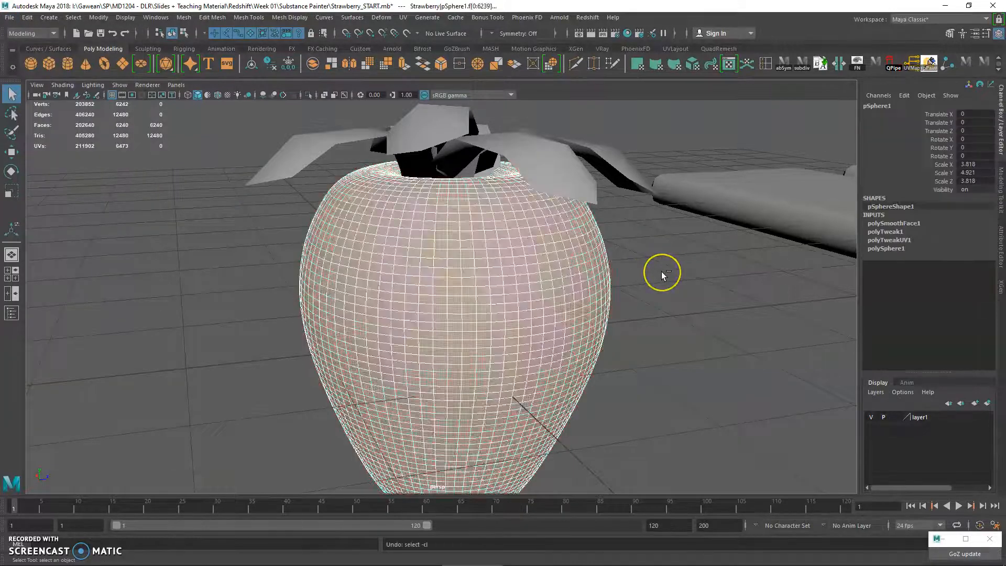
{"action": "key", "text": "ctrl+z"}
{"action": "key", "text": "1"}
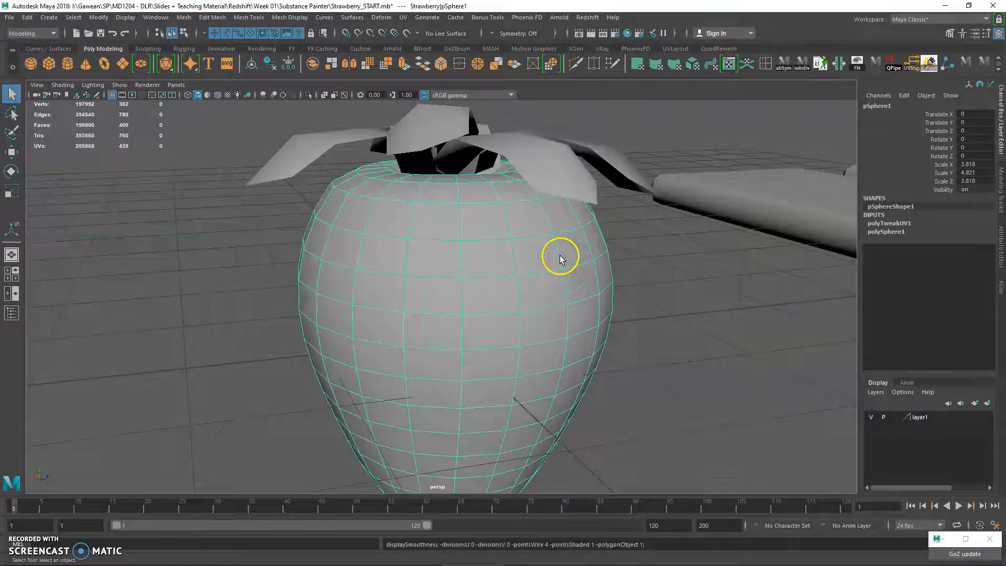
Examine the strawberry body's silhouette up close, switching smooth preview on and off.
{"action": "left_click_drag", "start_coordinate": [520, 278], "coordinate": [505, 294], "text": "alt"}
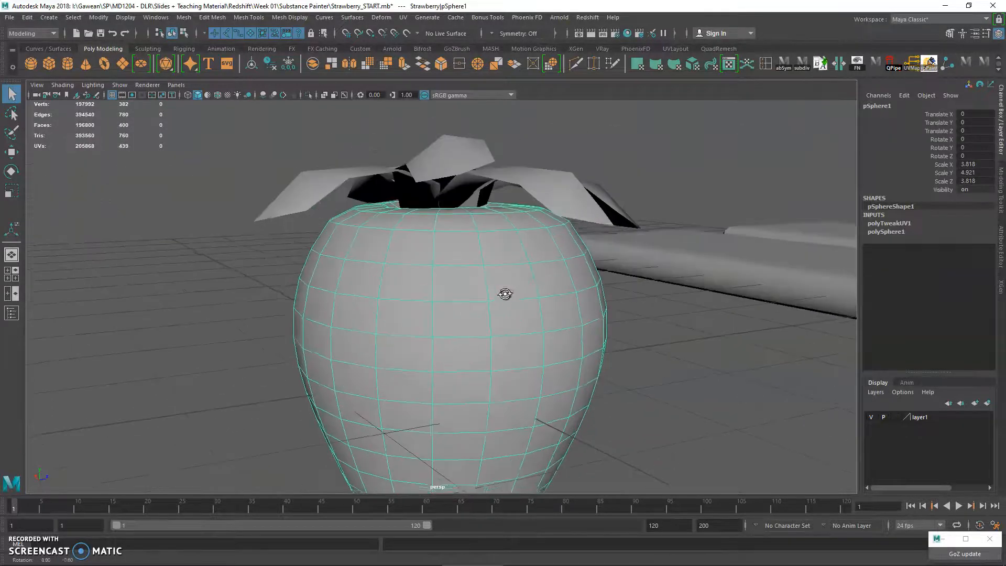
{"action": "right_click_drag", "start_coordinate": [505, 294], "coordinate": [548, 334], "text": "alt"}
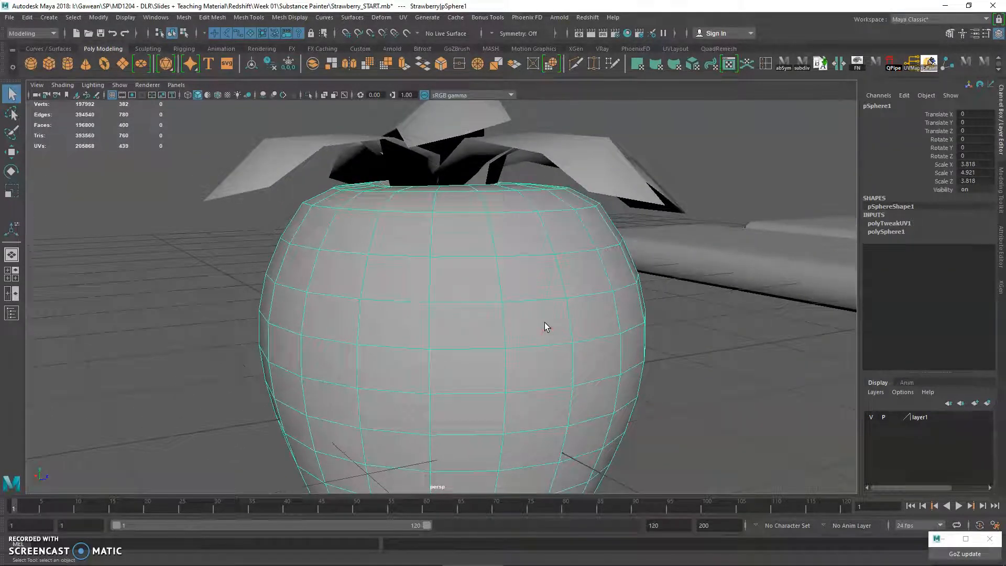
{"action": "right_click_drag", "start_coordinate": [545, 322], "coordinate": [514, 325], "text": "alt"}
{"action": "key", "text": "3"}
{"action": "key", "text": "1"}
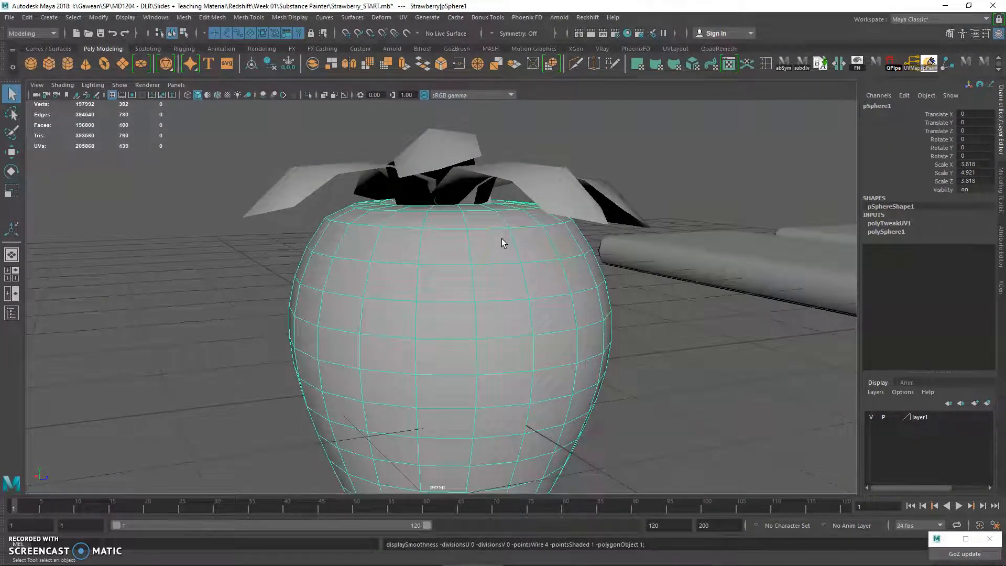
{"action": "left_click", "coordinate": [276, 224]}
{"action": "left_click", "coordinate": [356, 255]}
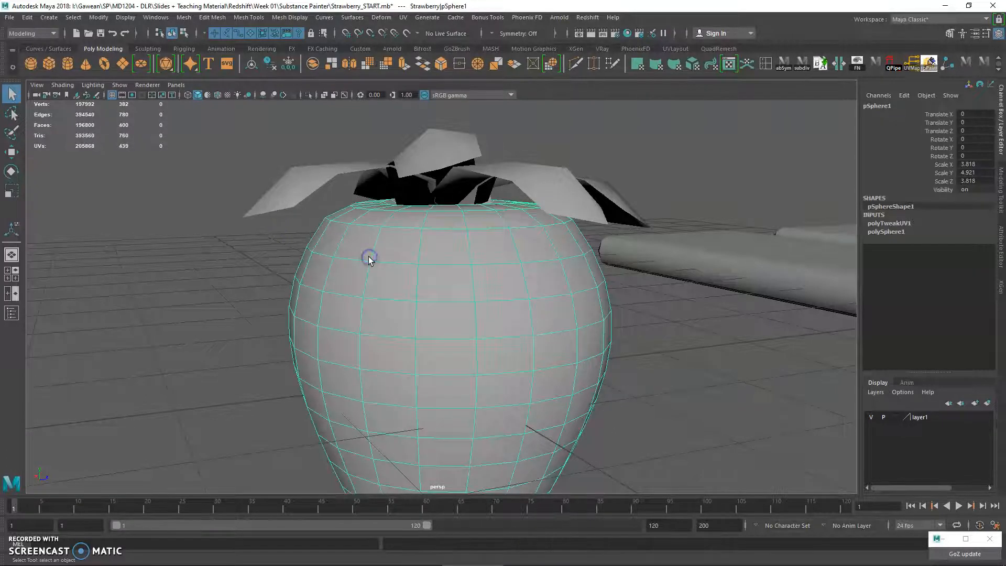
Review the export commands and the Smooth Mesh Preview to Polygons conversion for the unsmoothed strawberry body.
{"action": "left_click", "coordinate": [9, 17]}
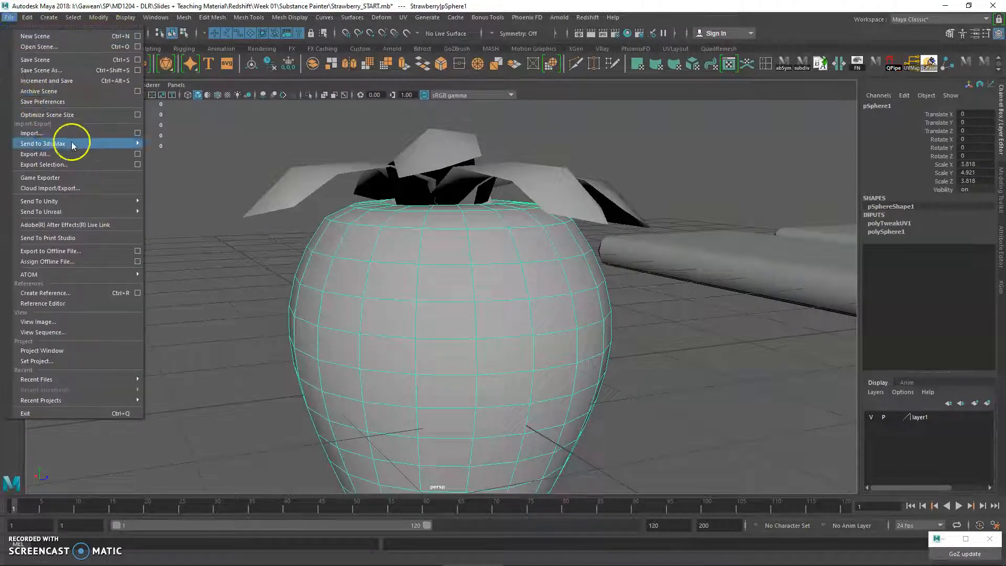
{"action": "mouse_move", "coordinate": [99, 17]}
{"action": "mouse_move", "coordinate": [205, 271]}
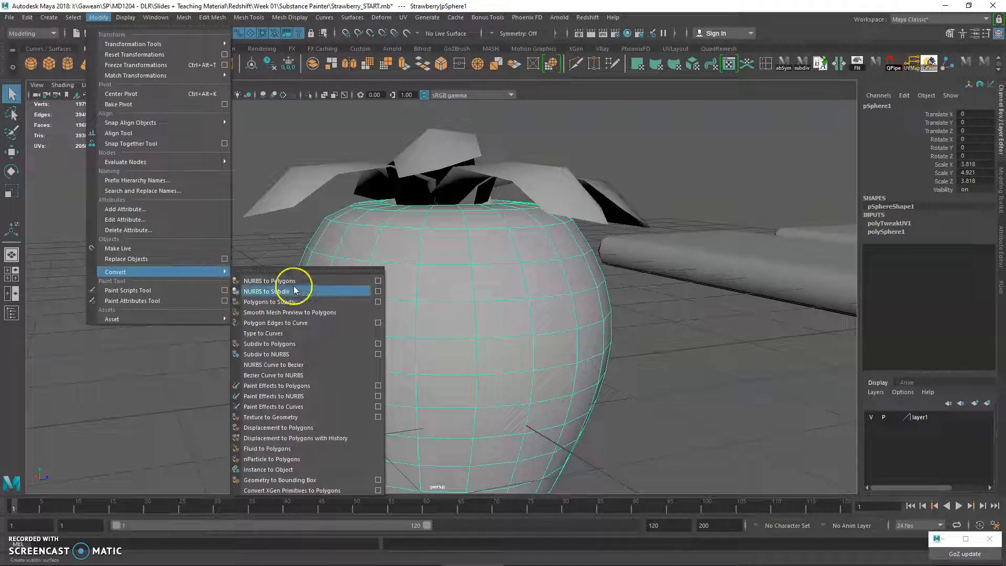
{"action": "left_click", "coordinate": [304, 312]}
{"action": "right_click_drag", "start_coordinate": [416, 275], "coordinate": [489, 317], "text": "alt"}
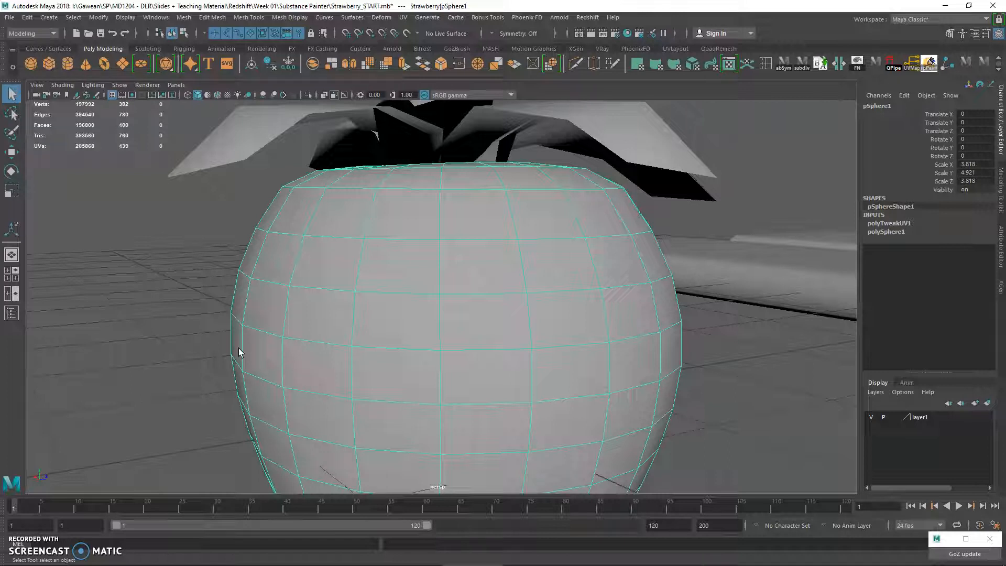
Toggle the strawberry body's smooth preview once more and view the whole fruit from farther away.
{"action": "right_click_drag", "start_coordinate": [239, 345], "coordinate": [132, 257], "text": "alt"}
{"action": "key", "text": "3"}
{"action": "key", "text": "1"}
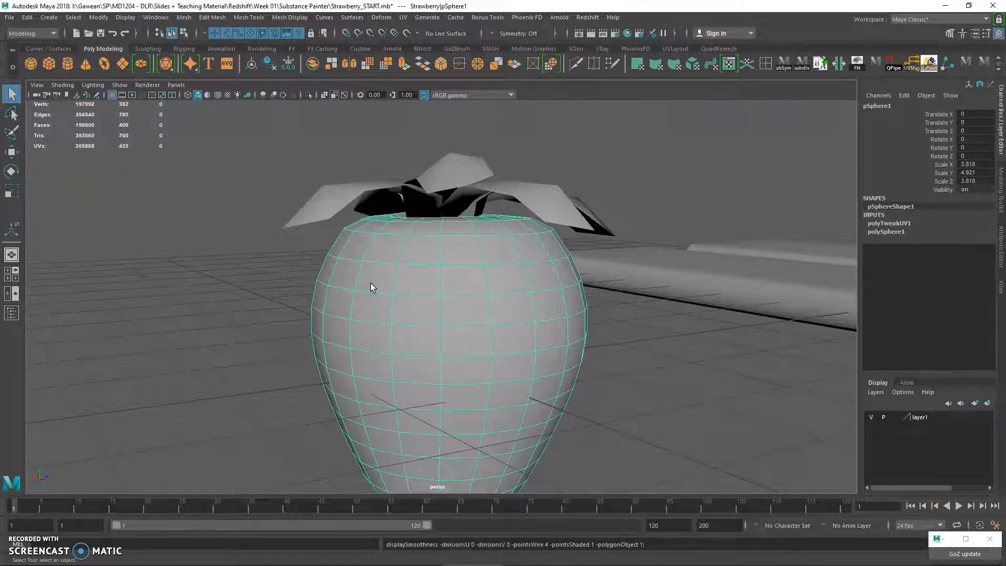
{"action": "mouse_move", "coordinate": [416, 258]}
{"action": "right_mouse_down", "text": "alt"}
{"action": "mouse_move", "coordinate": [520, 332]}
{"action": "mouse_move", "coordinate": [496, 296]}
{"action": "mouse_move", "coordinate": [388, 285]}
{"action": "mouse_move", "coordinate": [307, 260]}
{"action": "right_mouse_up", "text": "alt"}
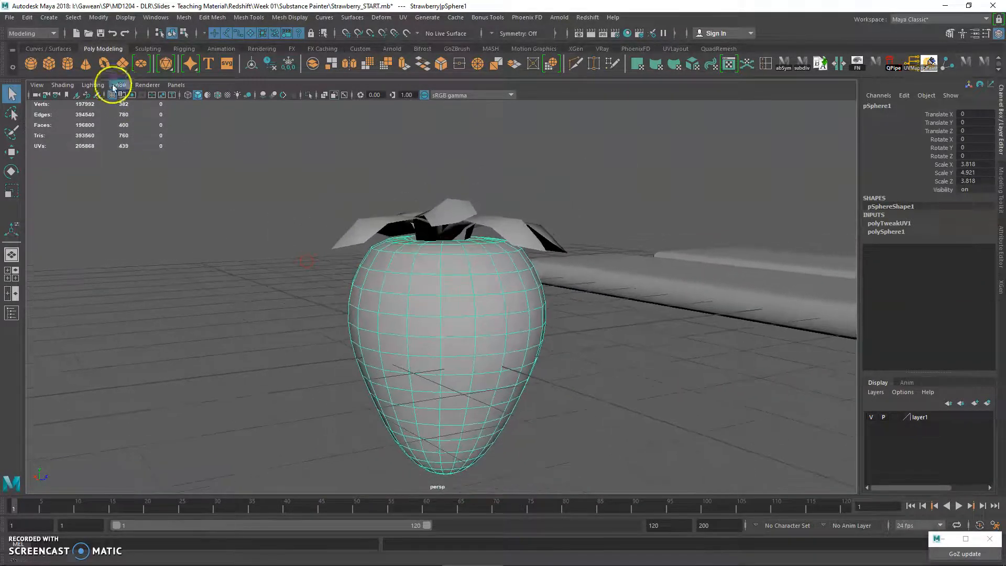
Create a polygon plane, hide all other objects, and scale the plane uniformly to about 31.9 as a floor.
{"action": "left_click", "coordinate": [120, 63]}
{"action": "key", "text": "alt+h"}
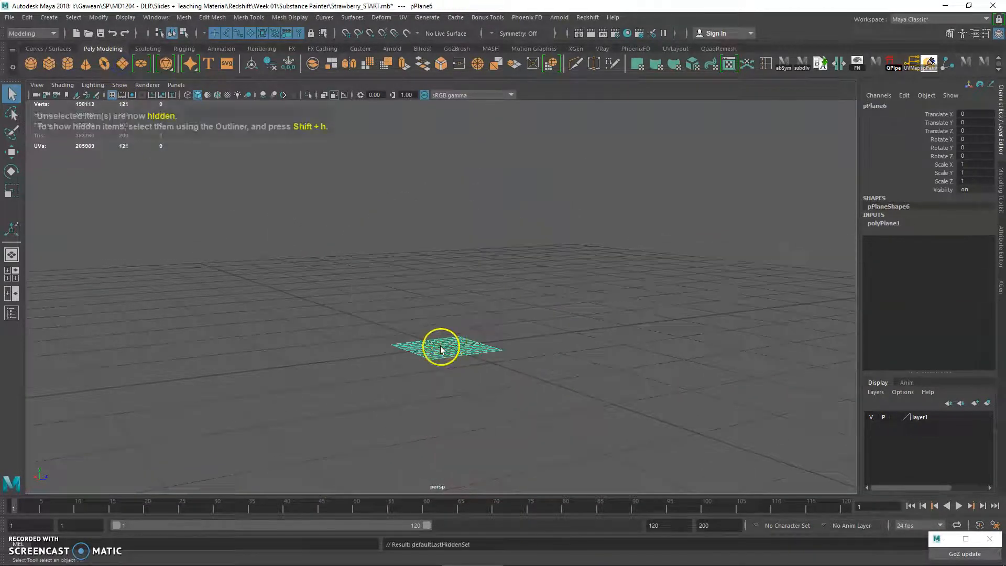
{"action": "key", "text": "r"}
{"action": "left_click_drag", "start_coordinate": [445, 347], "coordinate": [806, 377]}
{"action": "left_click_drag", "start_coordinate": [566, 314], "coordinate": [573, 379], "text": "alt"}
{"action": "left_click_drag", "start_coordinate": [444, 315], "coordinate": [806, 411]}
Hide the grid and compare the floor plane with and without smooth preview, leaving the preview on.
{"action": "key", "text": "3"}
{"action": "right_click_drag", "start_coordinate": [806, 410], "coordinate": [367, 265], "text": "alt"}
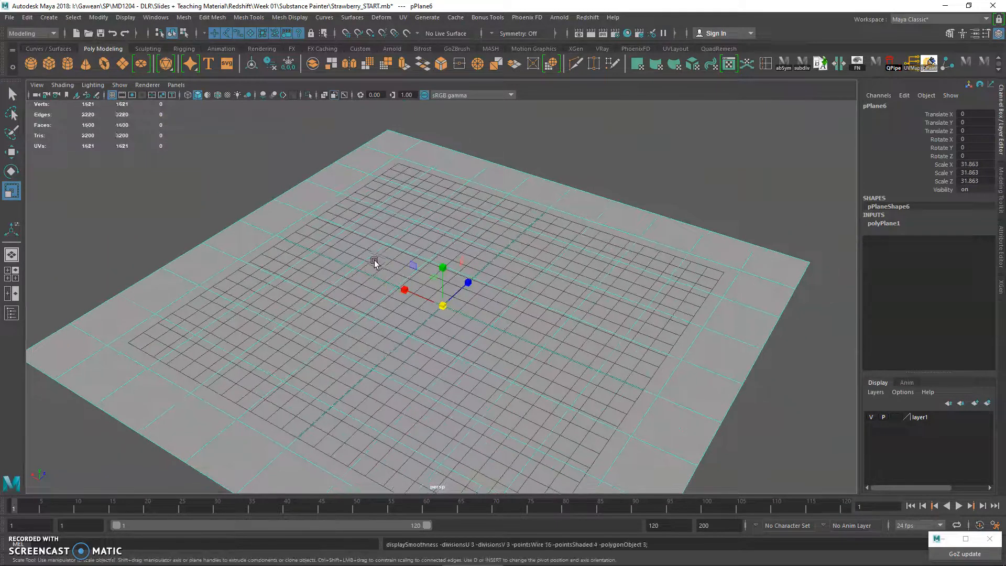
{"action": "right_click_drag", "start_coordinate": [506, 287], "coordinate": [453, 264], "text": "alt"}
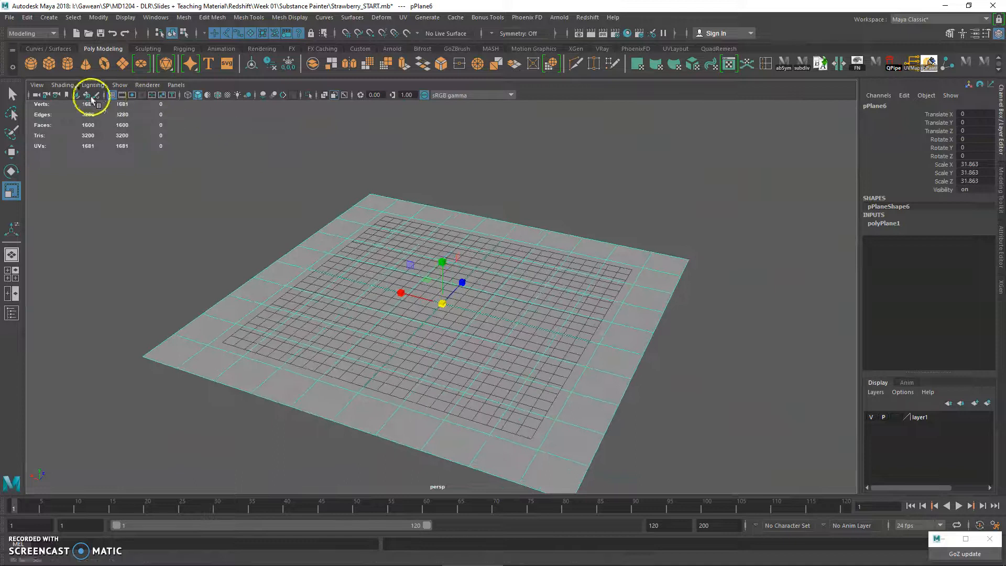
{"action": "key", "text": "1"}
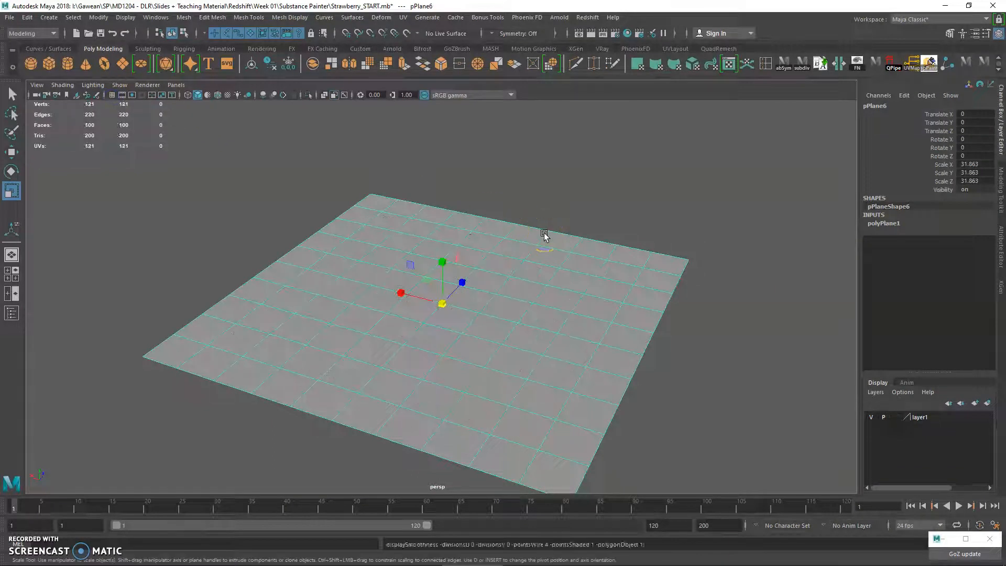
{"action": "key", "text": "1"}
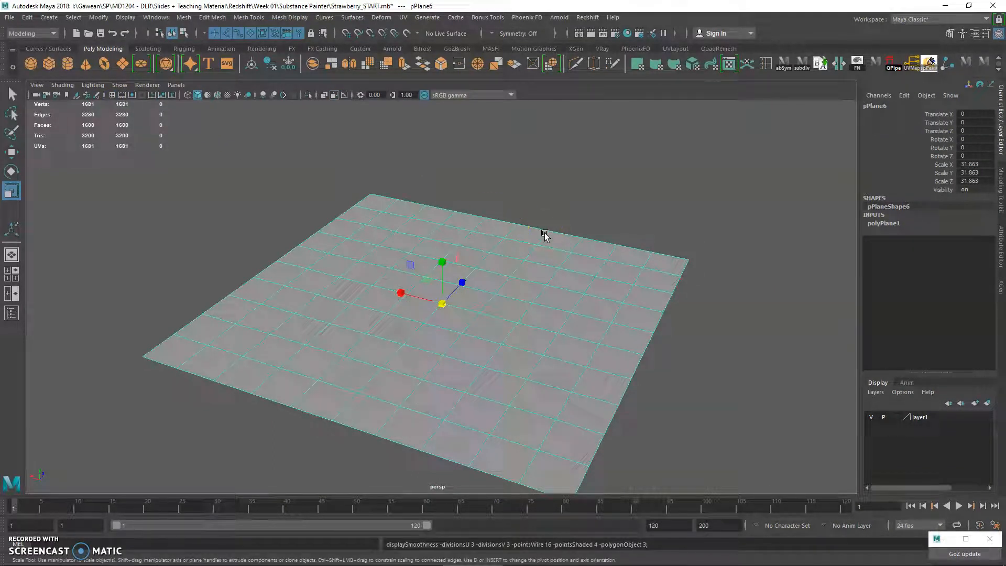
{"action": "left_click_drag", "start_coordinate": [546, 233], "coordinate": [441, 232], "text": "alt"}
Create a polygon cube and scale it into a thin wall of about 38.4 by 11.0 by 0.73.
{"action": "left_click", "coordinate": [49, 64]}
{"action": "key", "text": "w"}
{"action": "key", "text": "r"}
{"action": "left_click_drag", "start_coordinate": [441, 279], "coordinate": [427, 263]}
{"action": "left_click", "coordinate": [484, 271]}
{"action": "left_click_drag", "start_coordinate": [486, 272], "coordinate": [599, 258]}
{"action": "left_click", "coordinate": [449, 274]}
{"action": "left_click_drag", "start_coordinate": [459, 292], "coordinate": [443, 279]}
Move the wall to the floor's back edge, at about 4.6 in Y and -13.4 in Z.
{"action": "key", "text": "w"}
{"action": "left_click", "coordinate": [439, 241]}
{"action": "left_click_drag", "start_coordinate": [443, 215], "coordinate": [445, 191]}
{"action": "left_click_drag", "start_coordinate": [415, 208], "coordinate": [452, 216], "text": "alt"}
{"action": "left_click_drag", "start_coordinate": [483, 254], "coordinate": [415, 224]}
{"action": "middle_click_drag", "start_coordinate": [415, 224], "coordinate": [343, 189]}
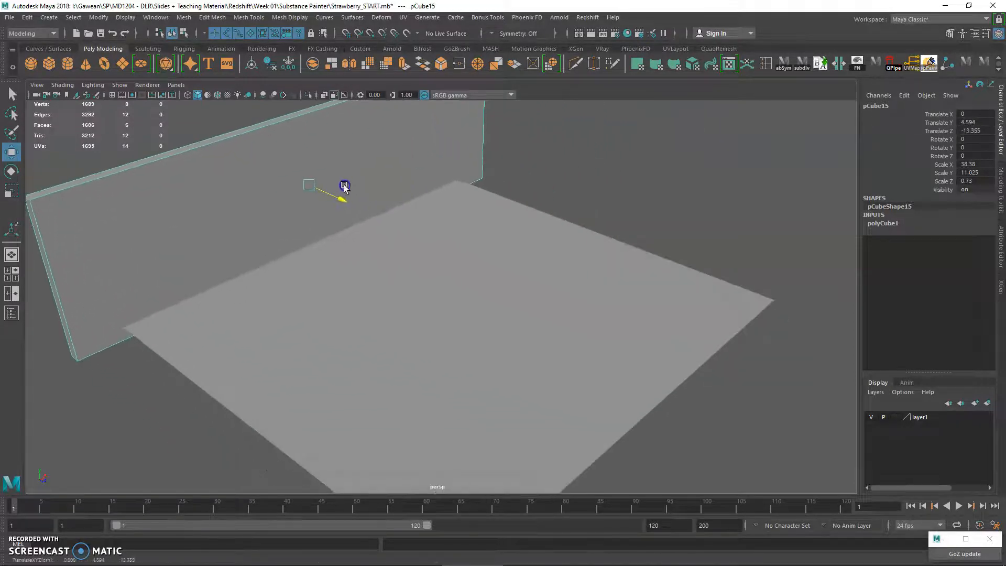
Examine how the wall meets the floor plane, both close up and from farther away.
{"action": "left_click_drag", "start_coordinate": [325, 200], "coordinate": [319, 195], "text": "alt"}
{"action": "right_click_drag", "start_coordinate": [318, 195], "coordinate": [320, 256], "text": "alt"}
{"action": "middle_click_drag", "start_coordinate": [320, 256], "coordinate": [433, 337], "text": "alt"}
{"action": "left_click_drag", "start_coordinate": [433, 337], "coordinate": [354, 283], "text": "alt"}
{"action": "right_click_drag", "start_coordinate": [354, 283], "coordinate": [545, 344], "text": "alt"}
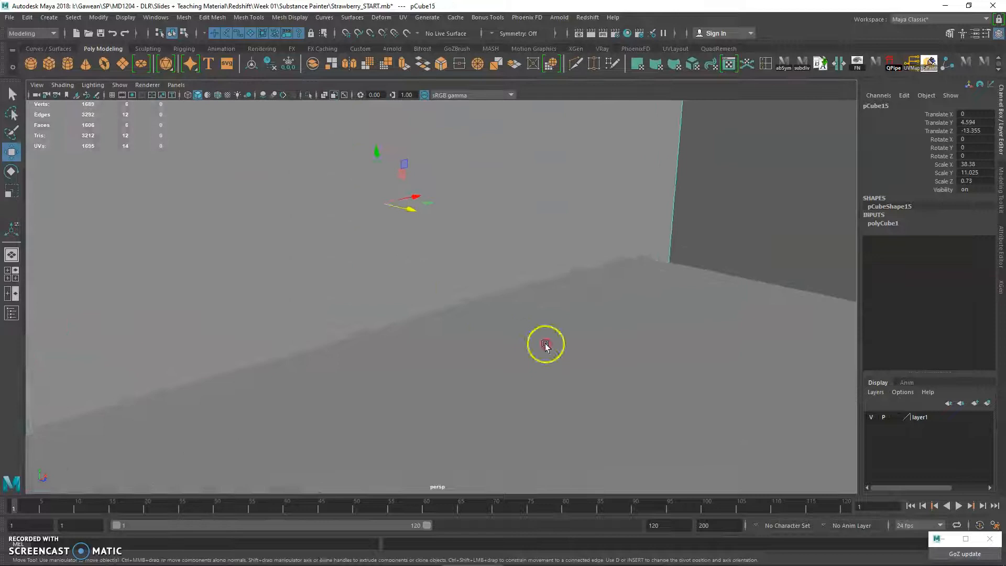
{"action": "left_click_drag", "start_coordinate": [545, 344], "coordinate": [448, 306], "text": "alt"}
{"action": "middle_click_drag", "start_coordinate": [449, 306], "coordinate": [539, 347], "text": "alt"}
{"action": "right_click_drag", "start_coordinate": [538, 346], "coordinate": [344, 269], "text": "alt"}
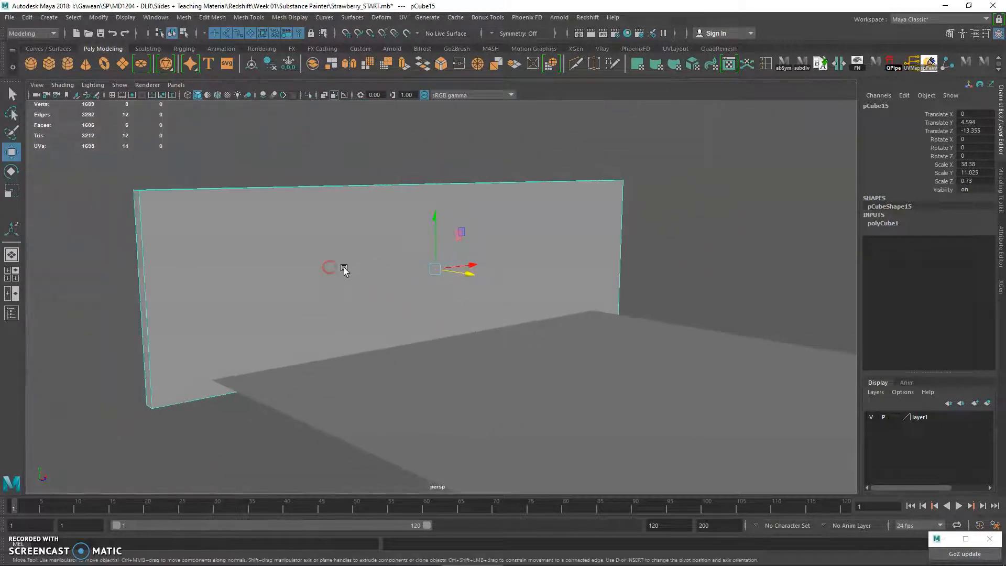
Duplicate the wall and set the copy's Y rotation to 90.
{"action": "key", "text": "ctrl+d"}
{"action": "left_click_drag", "start_coordinate": [377, 269], "coordinate": [453, 314], "text": "alt"}
{"action": "key", "text": "e"}
{"action": "left_click_drag", "start_coordinate": [416, 269], "coordinate": [471, 263]}
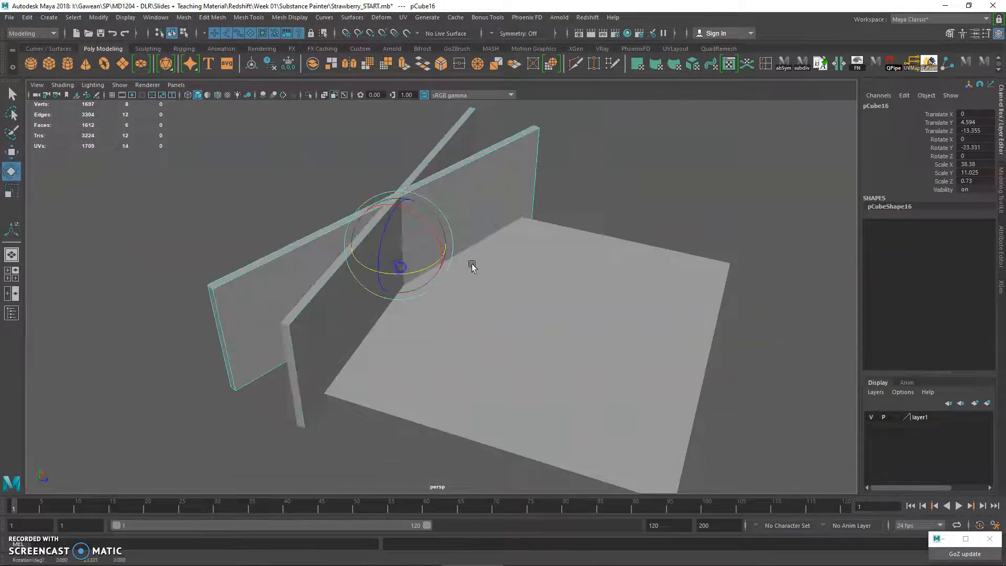
{"action": "type", "text": "90"}
{"action": "key", "text": "Return"}
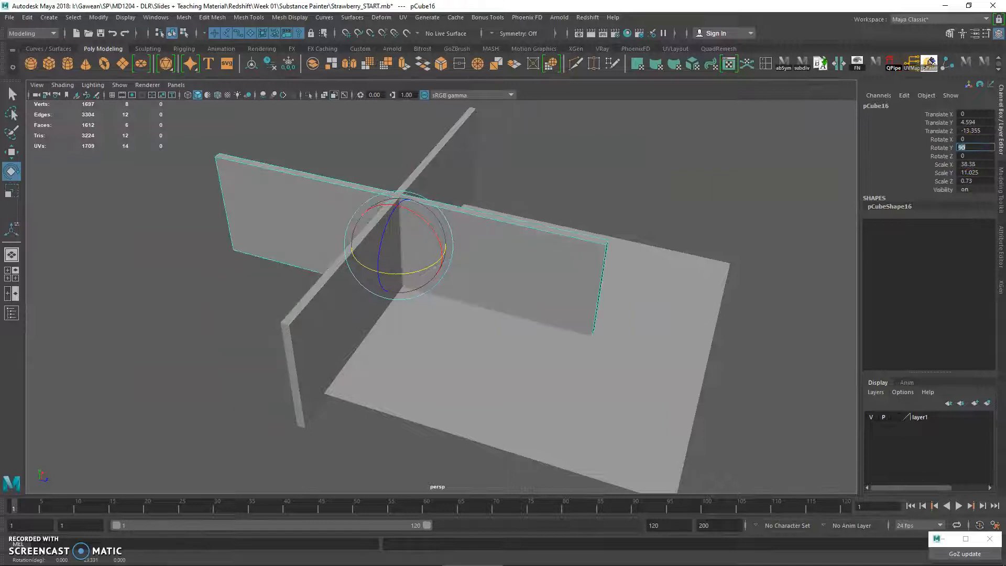
Move the rotated wall to the adjacent floor edge, at about 14.8 in X and 3.2 in Z, forming a room corner.
{"action": "left_click_drag", "start_coordinate": [367, 283], "coordinate": [404, 309], "text": "alt"}
{"action": "key", "text": "w"}
{"action": "left_click_drag", "start_coordinate": [477, 267], "coordinate": [700, 327]}
{"action": "right_click_drag", "start_coordinate": [598, 329], "coordinate": [749, 422], "text": "alt"}
{"action": "left_click_drag", "start_coordinate": [749, 422], "coordinate": [470, 348], "text": "alt"}
{"action": "middle_click_drag", "start_coordinate": [470, 347], "coordinate": [440, 287], "text": "alt"}
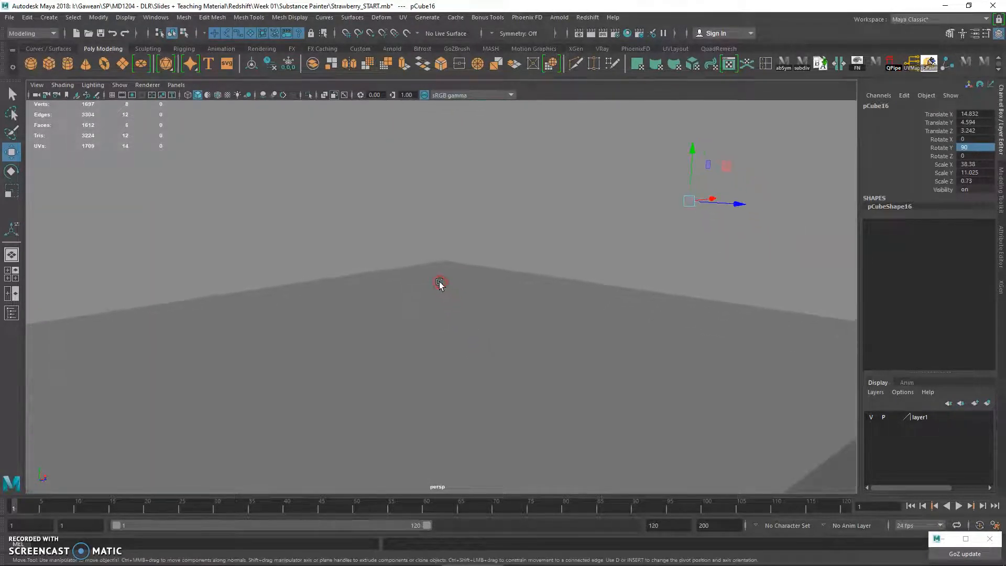
Select both walls and compare their shape with smooth preview switched on and off.
{"action": "left_click", "coordinate": [354, 226]}
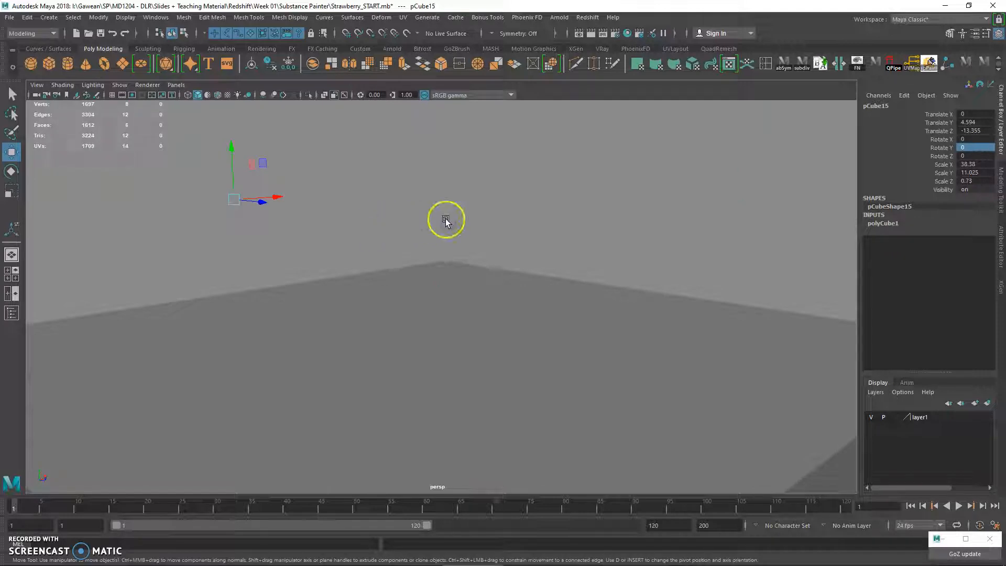
{"action": "left_click", "coordinate": [521, 219], "text": "shift"}
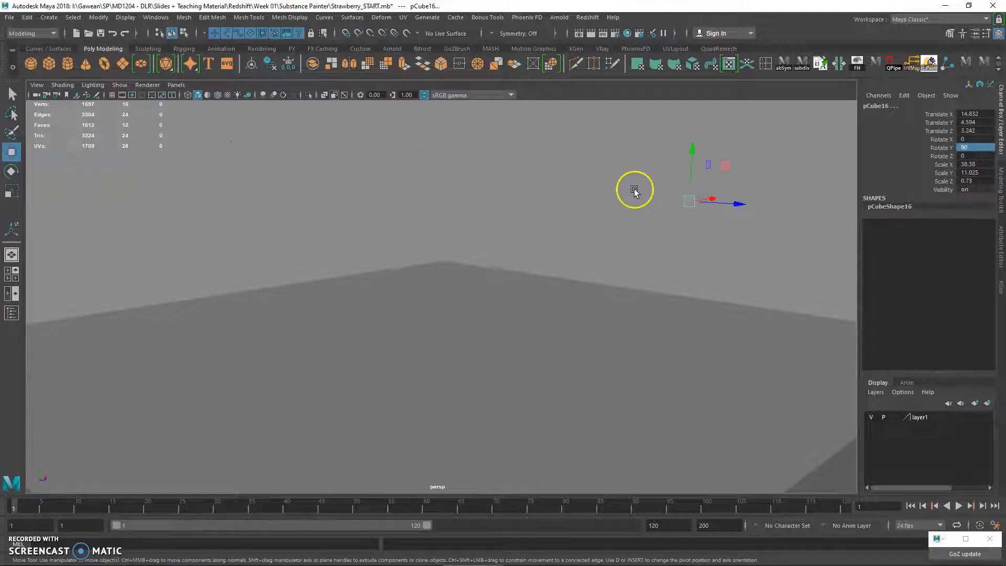
{"action": "right_click_drag", "start_coordinate": [508, 216], "coordinate": [359, 179], "text": "alt"}
{"action": "key", "text": "3"}
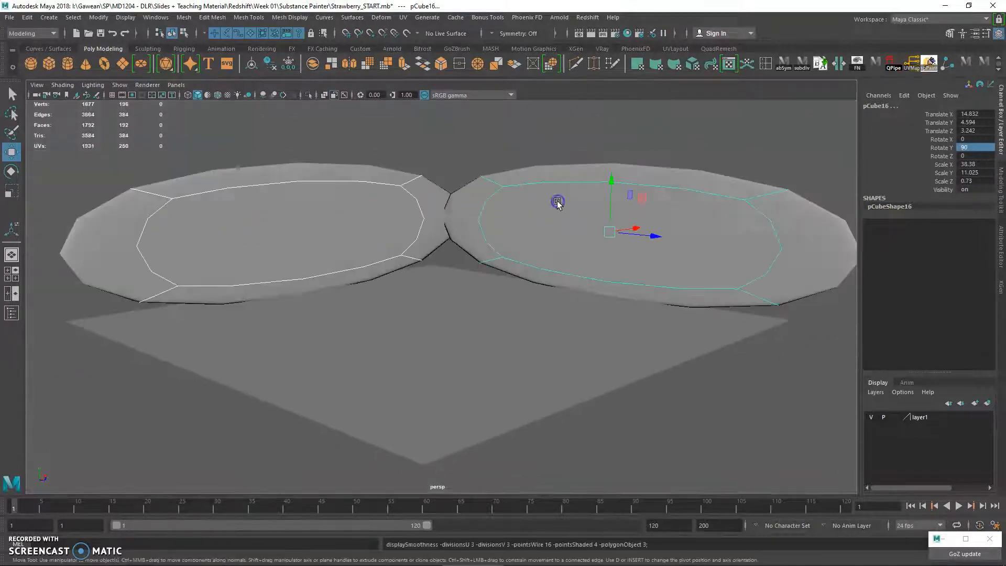
{"action": "key", "text": "1"}
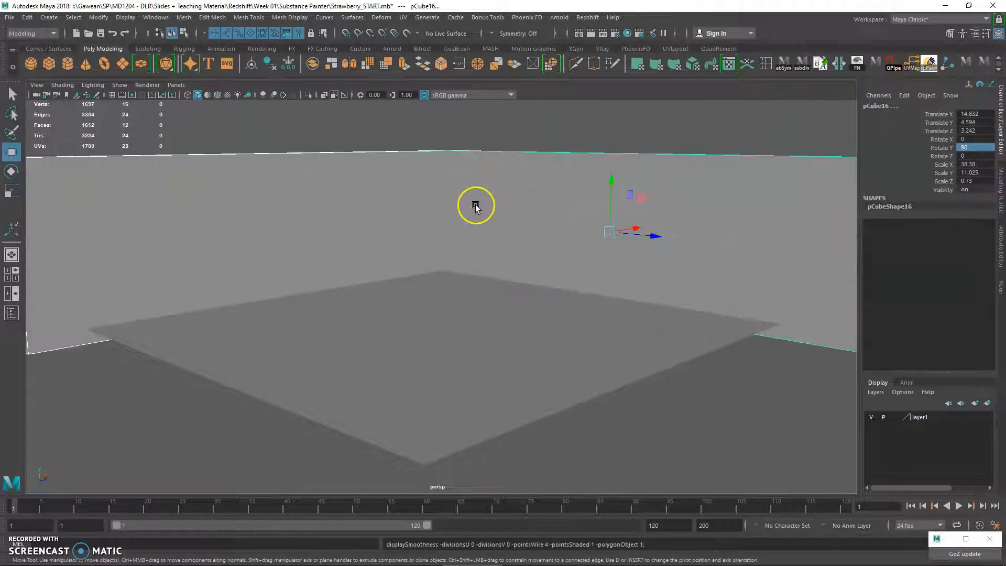
Inspect the room corner from inside, selecting each wall in turn and finishing with both walls selected.
{"action": "right_click_drag", "start_coordinate": [476, 205], "coordinate": [476, 217], "text": "alt"}
{"action": "left_click_drag", "start_coordinate": [476, 218], "coordinate": [510, 325], "text": "alt"}
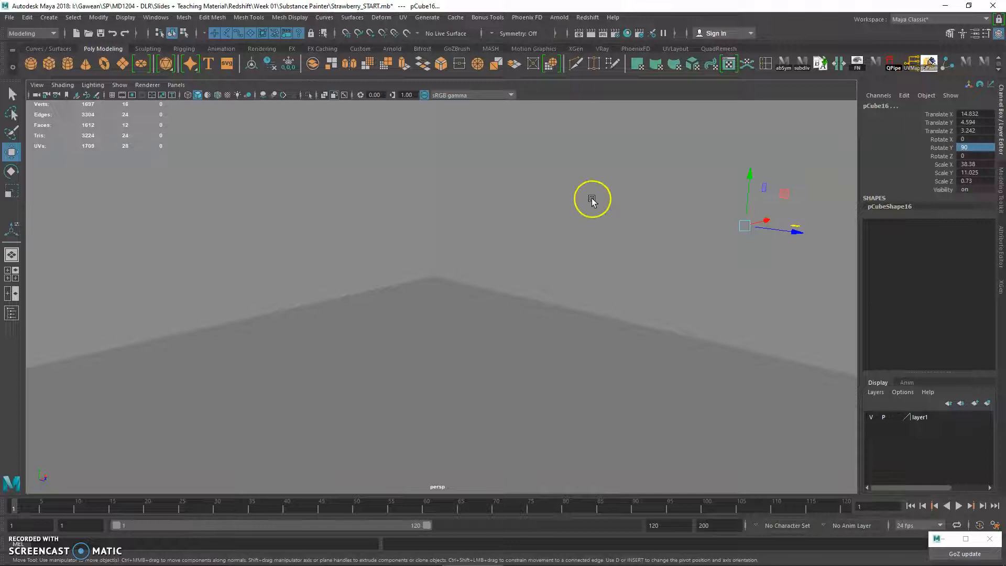
{"action": "left_click", "coordinate": [346, 184]}
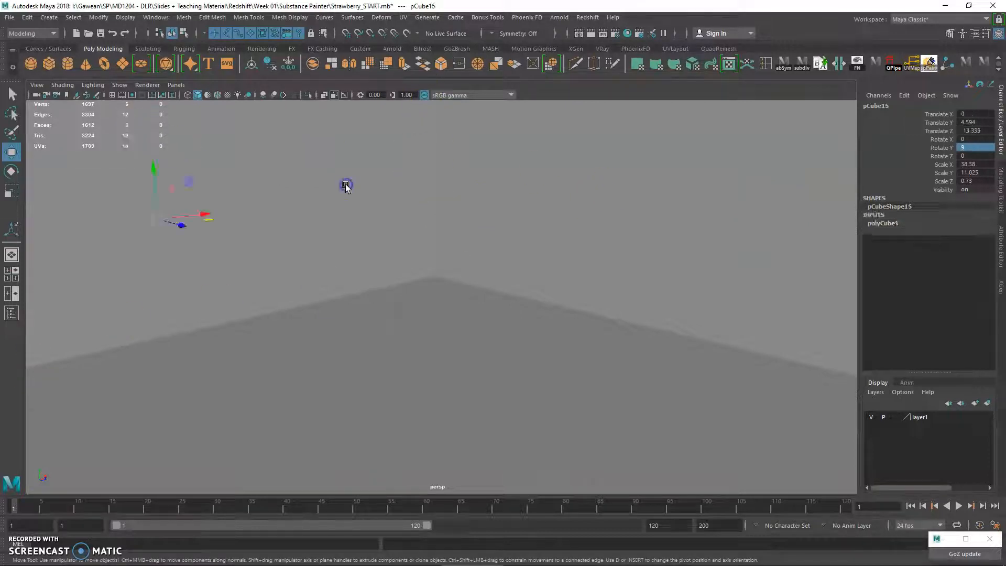
{"action": "key", "text": "q"}
{"action": "left_click", "coordinate": [508, 179]}
{"action": "left_click", "coordinate": [251, 213]}
{"action": "left_click", "coordinate": [564, 212]}
{"action": "left_click", "coordinate": [366, 220]}
{"action": "left_click", "coordinate": [536, 213], "text": "shift"}
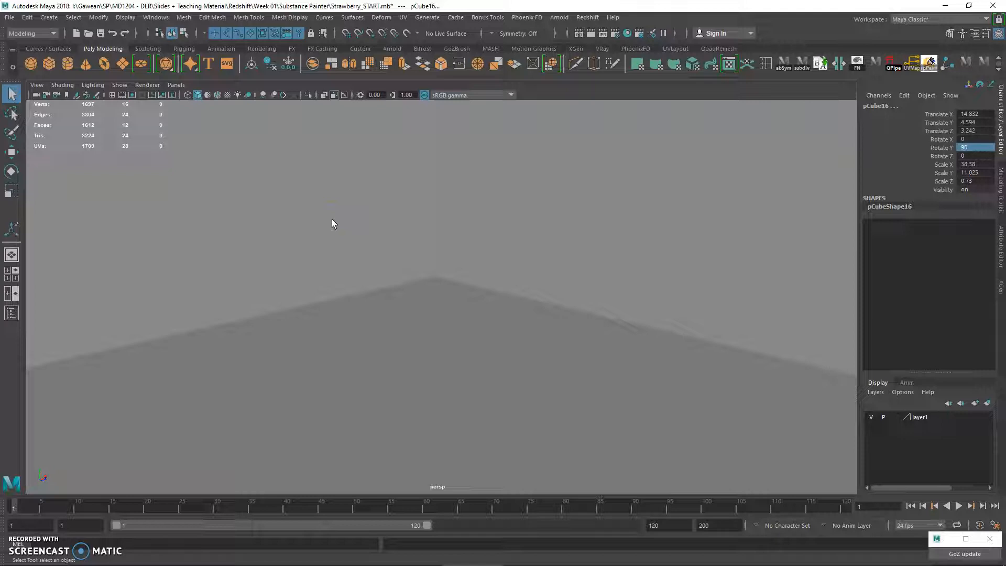
Examine the two walls from farther back, selecting both together and finishing with only the unrotated wall selected.
{"action": "right_click_drag", "start_coordinate": [417, 258], "coordinate": [231, 204], "text": "alt"}
{"action": "left_click_drag", "start_coordinate": [348, 233], "coordinate": [362, 234], "text": "alt"}
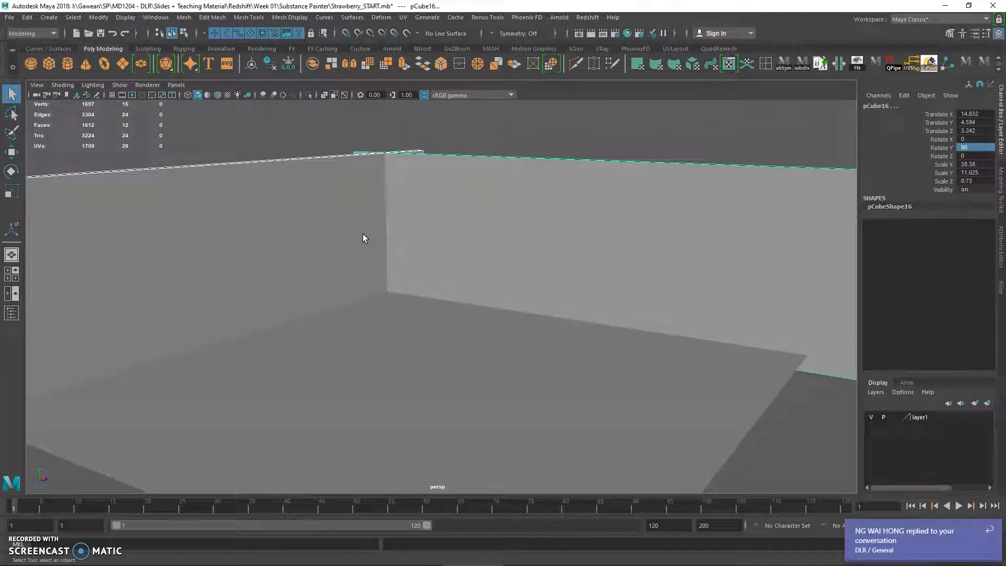
{"action": "left_click_drag", "start_coordinate": [375, 234], "coordinate": [415, 239], "text": "alt"}
{"action": "left_click_drag", "start_coordinate": [162, 152], "coordinate": [666, 232]}
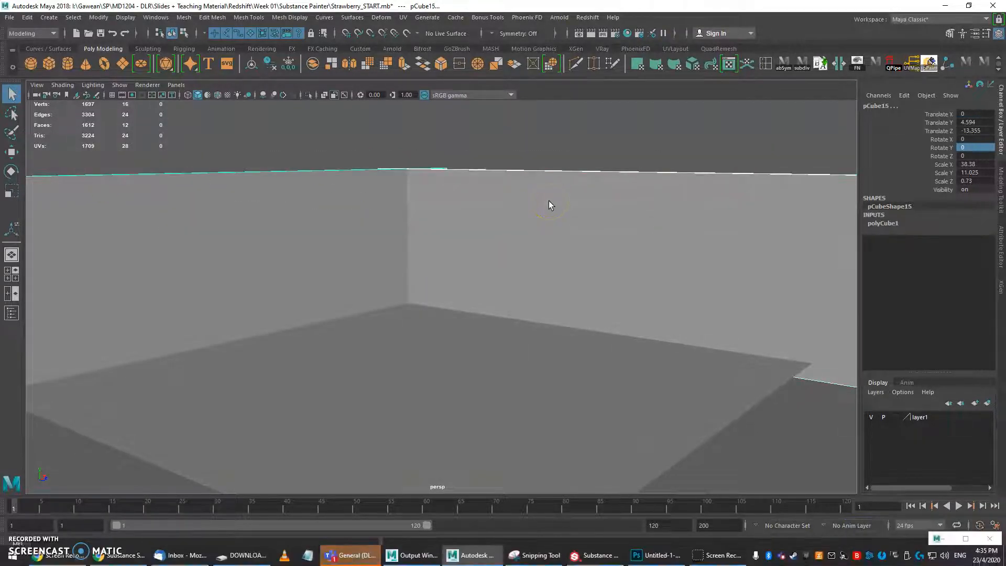
{"action": "left_click", "coordinate": [339, 157]}
{"action": "left_click", "coordinate": [280, 201]}
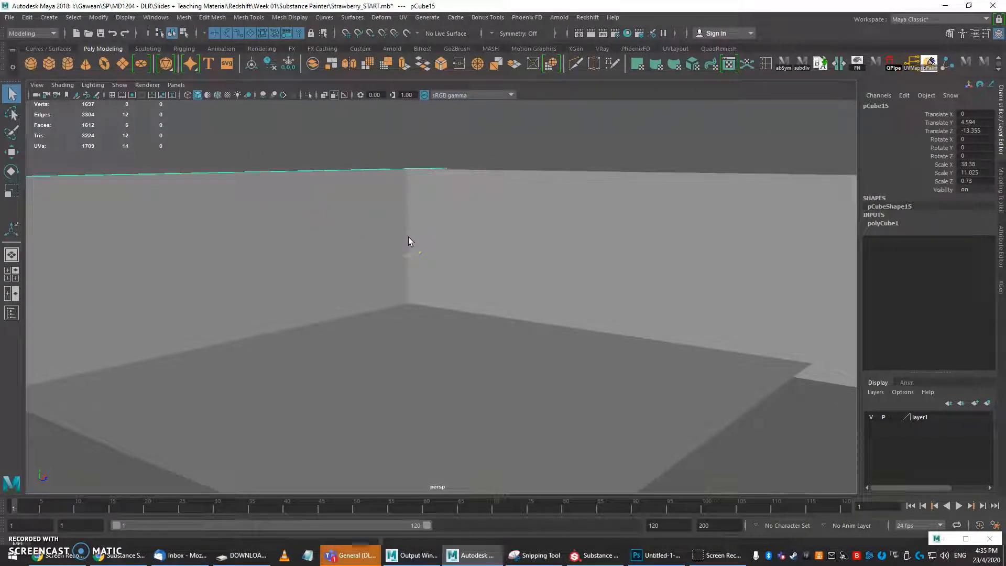
Select the floor plane and examine its subdivisions and its edges along the walls, from above and close to the corner.
{"action": "left_click", "coordinate": [470, 321]}
{"action": "left_click_drag", "start_coordinate": [508, 370], "coordinate": [479, 326], "text": "alt"}
{"action": "right_click_drag", "start_coordinate": [480, 327], "coordinate": [364, 269], "text": "alt"}
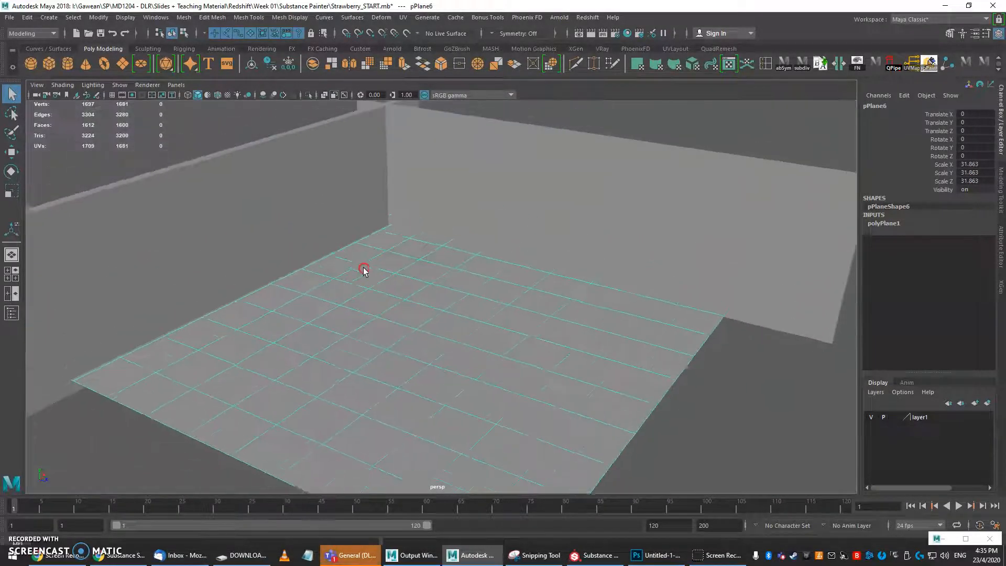
{"action": "left_click_drag", "start_coordinate": [364, 269], "coordinate": [369, 304], "text": "alt"}
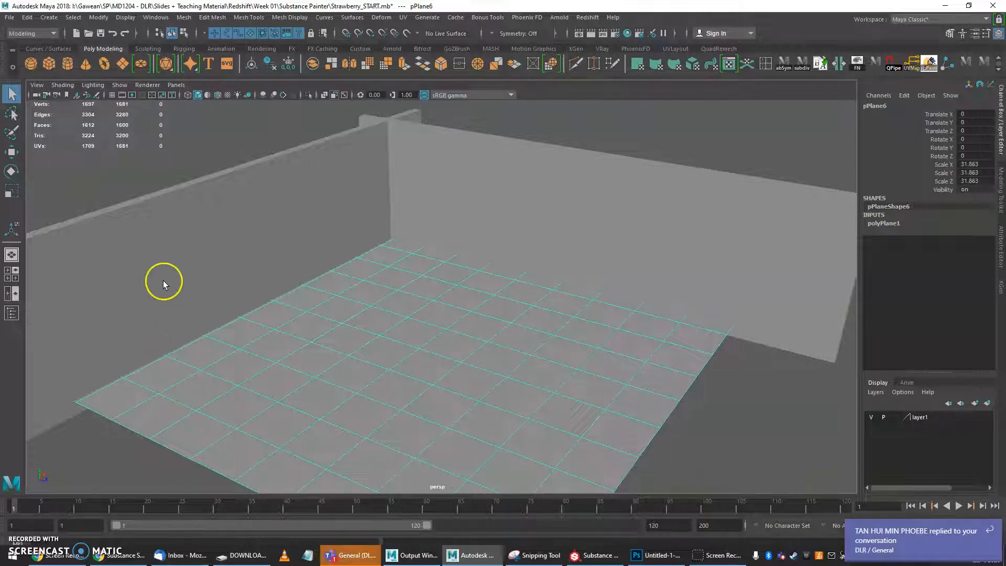
{"action": "left_click_drag", "start_coordinate": [246, 383], "coordinate": [259, 365], "text": "alt"}
{"action": "right_click_drag", "start_coordinate": [294, 375], "coordinate": [429, 402], "text": "alt"}
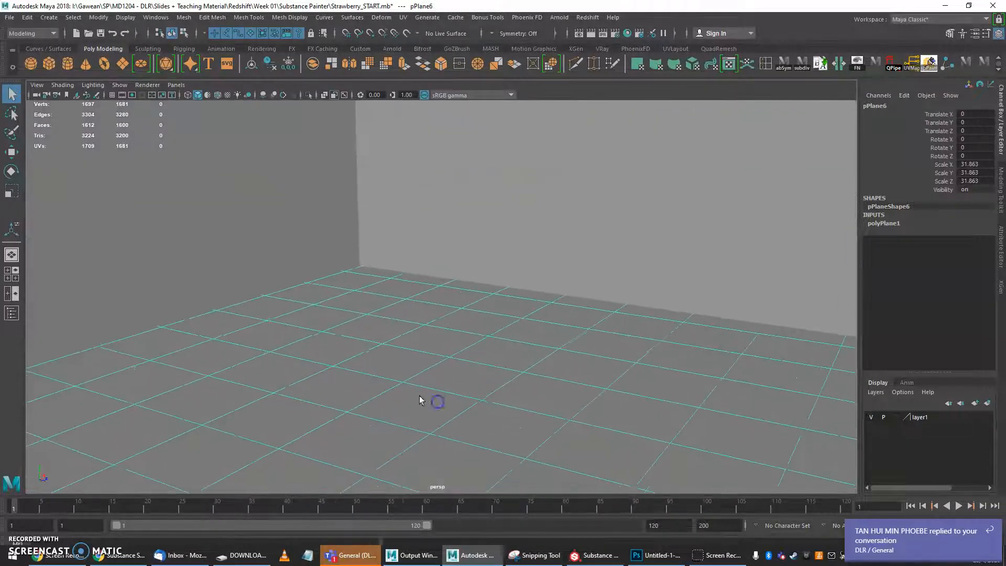
{"action": "left_click_drag", "start_coordinate": [437, 402], "coordinate": [443, 386], "text": "alt"}
{"action": "right_click_drag", "start_coordinate": [418, 385], "coordinate": [397, 391], "text": "alt"}
{"action": "left_click_drag", "start_coordinate": [397, 391], "coordinate": [407, 394], "text": "alt"}
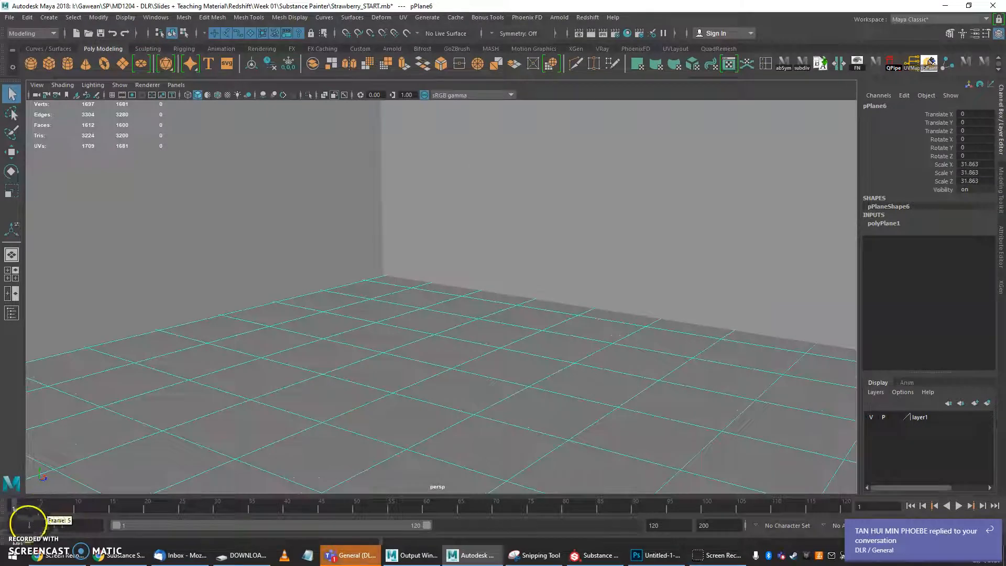